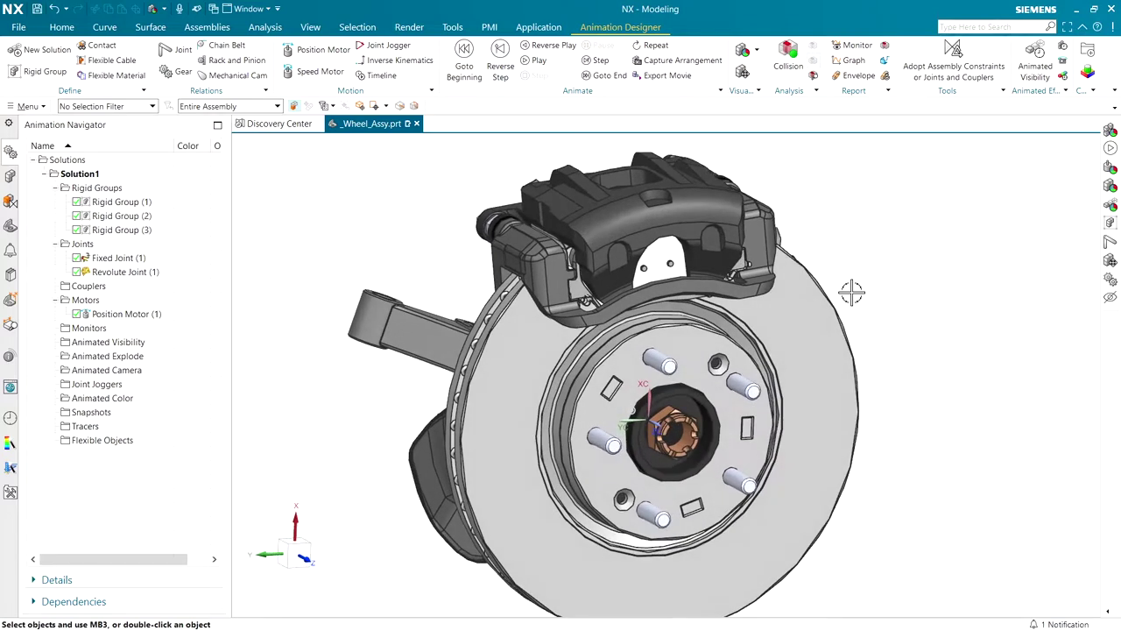
Cycle the assembly components through random display colours and restore their original colours
{"action": "left_click", "coordinate": [1086, 75]}
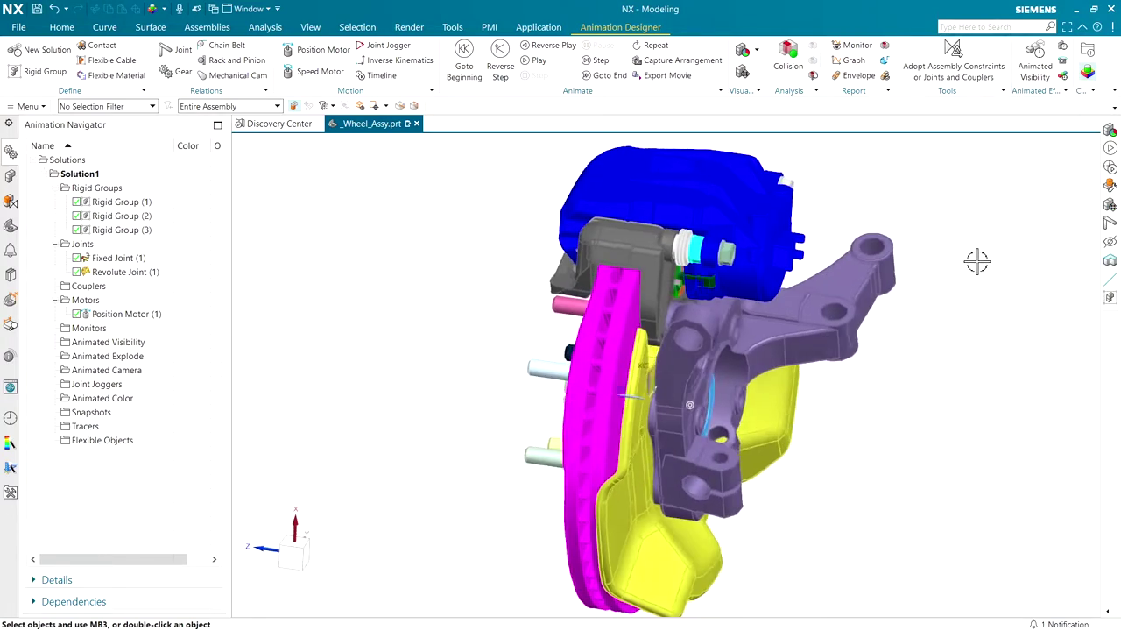
{"action": "left_click", "coordinate": [1088, 77]}
{"action": "left_click", "coordinate": [1087, 75]}
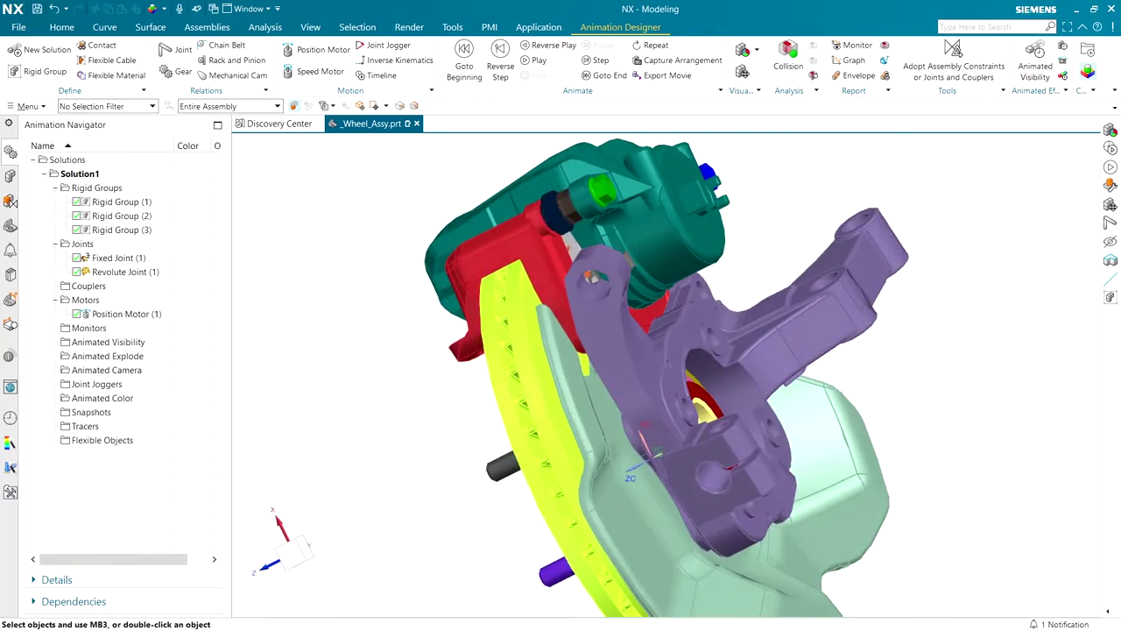
{"action": "left_click", "coordinate": [1088, 73]}
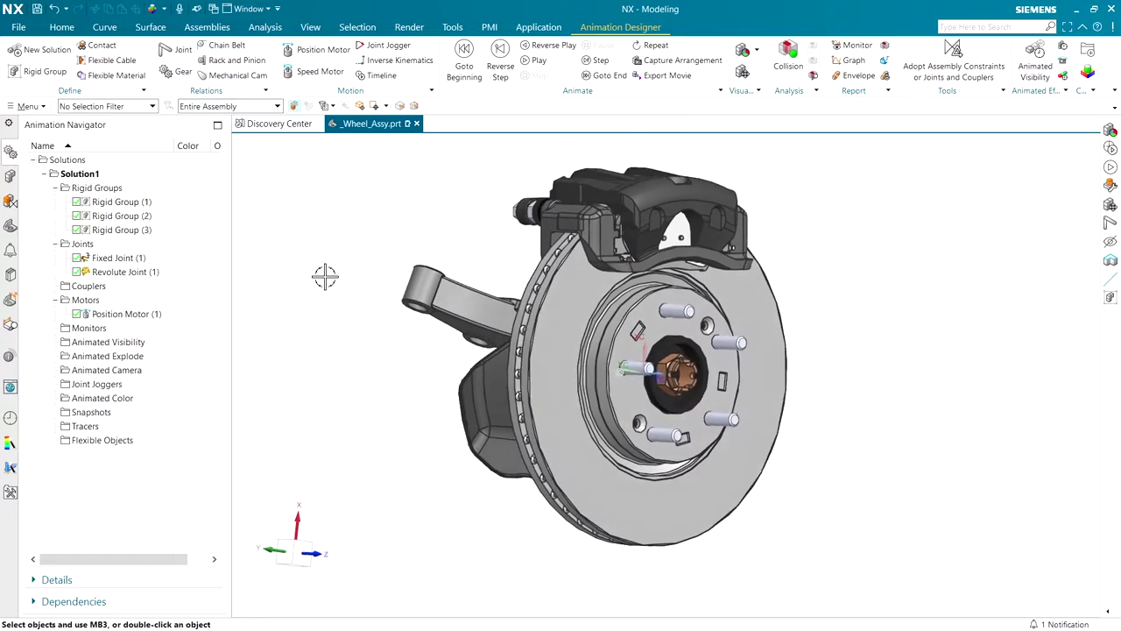
Colour the wheel assembly by rigid group and play its animation
{"action": "left_click", "coordinate": [743, 50]}
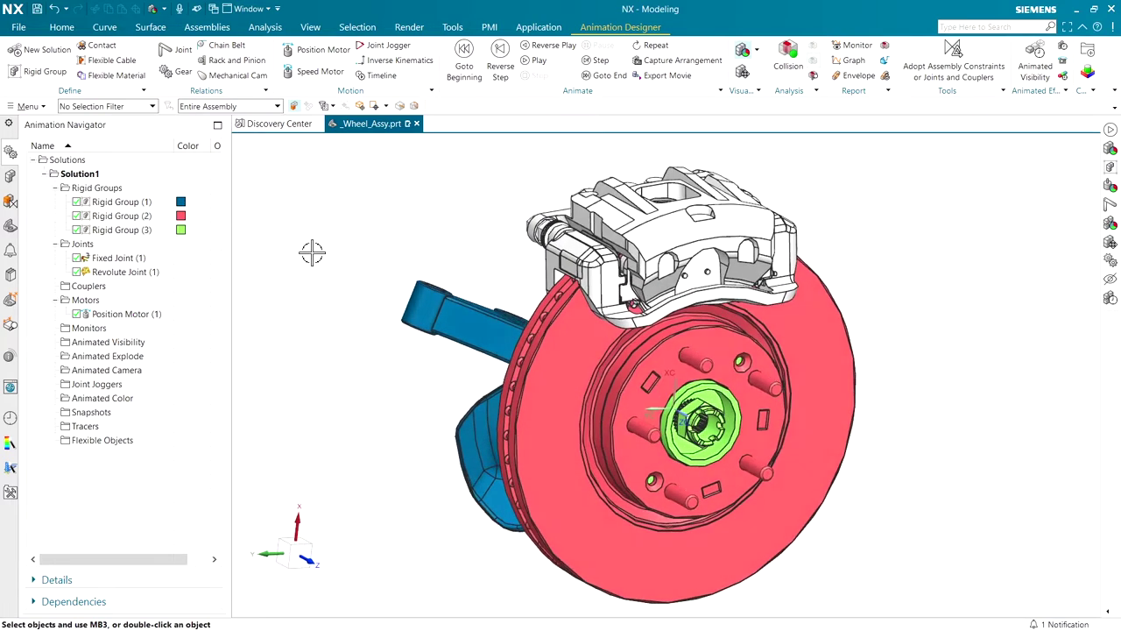
{"action": "left_click", "coordinate": [536, 61]}
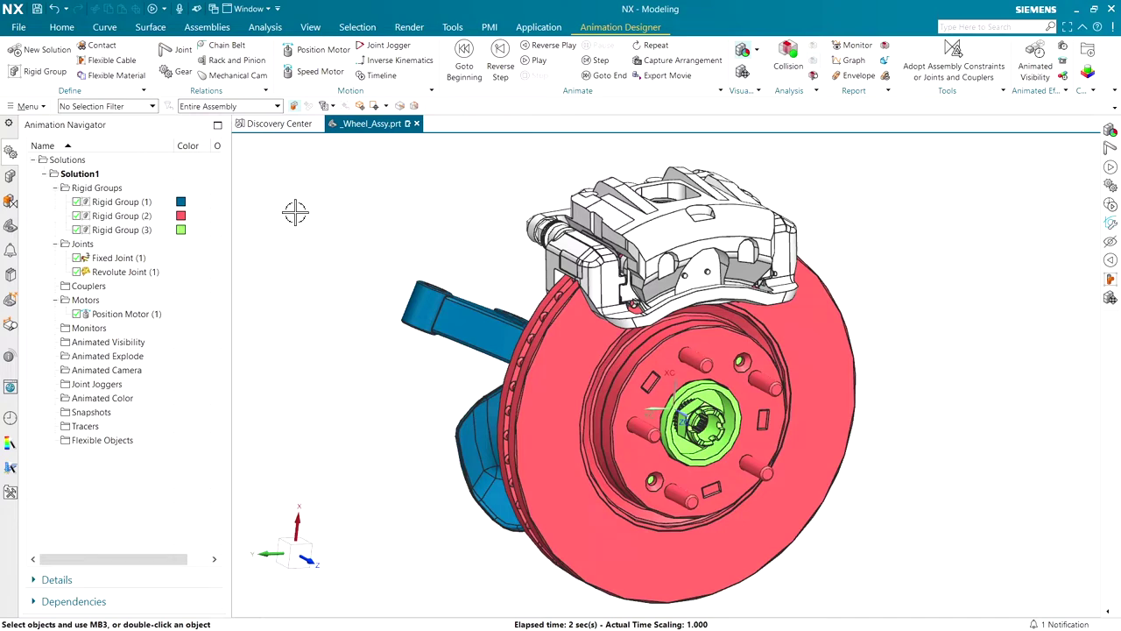
Create a Bond Joint between the green hub group and the red brake disc group, and play the animation
{"action": "left_click", "coordinate": [172, 55]}
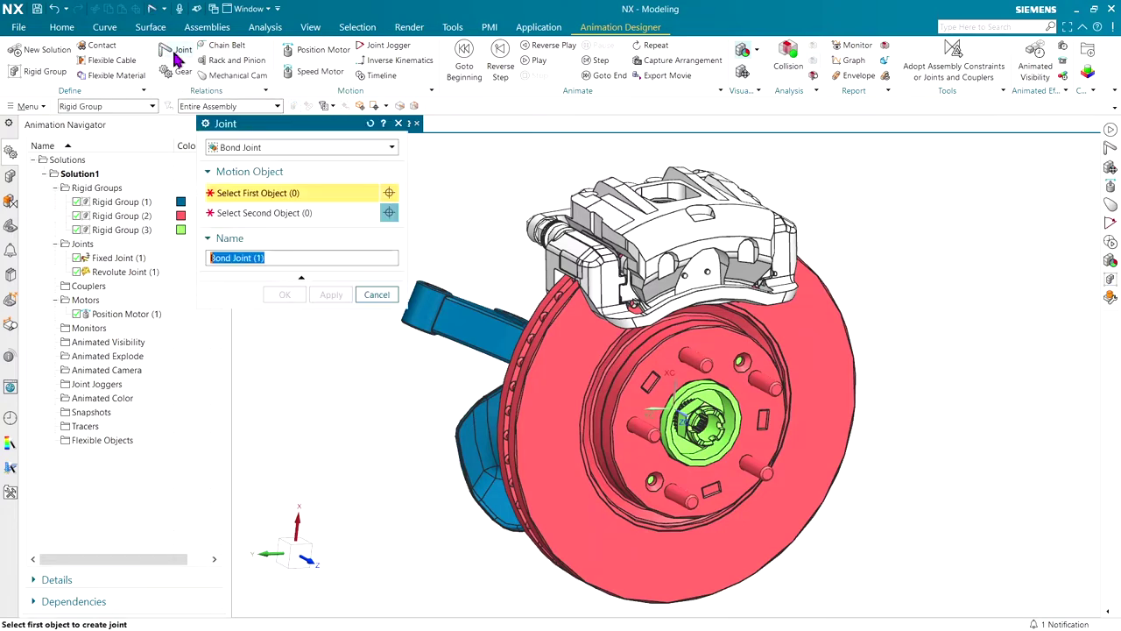
{"action": "left_click", "coordinate": [691, 434]}
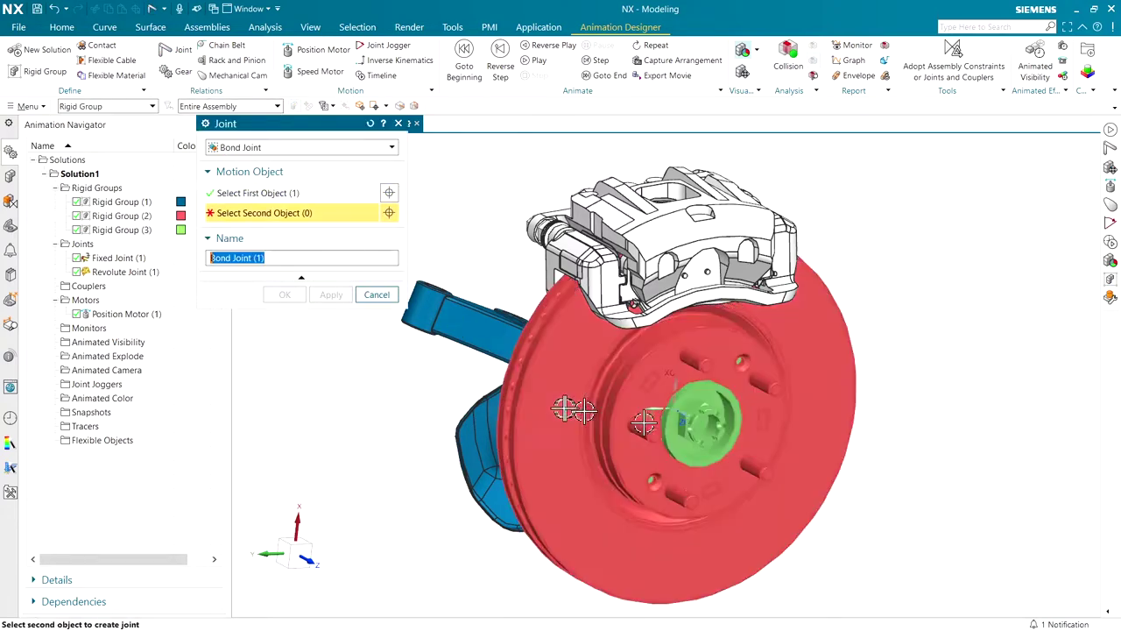
{"action": "left_click", "coordinate": [613, 407]}
{"action": "left_click", "coordinate": [285, 294]}
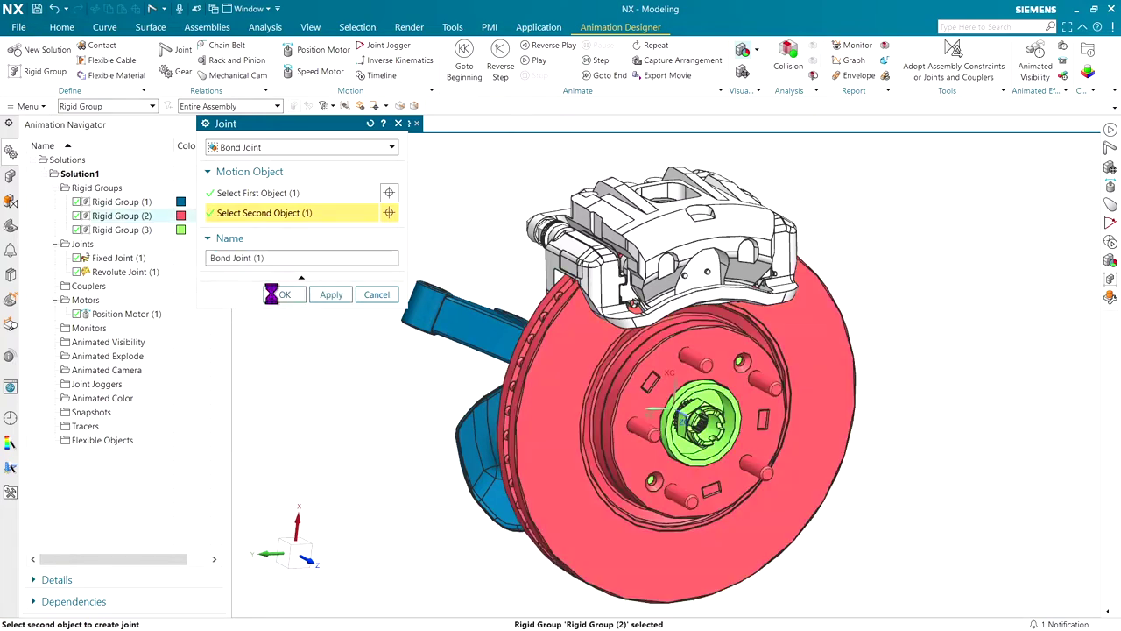
{"action": "left_click", "coordinate": [533, 61]}
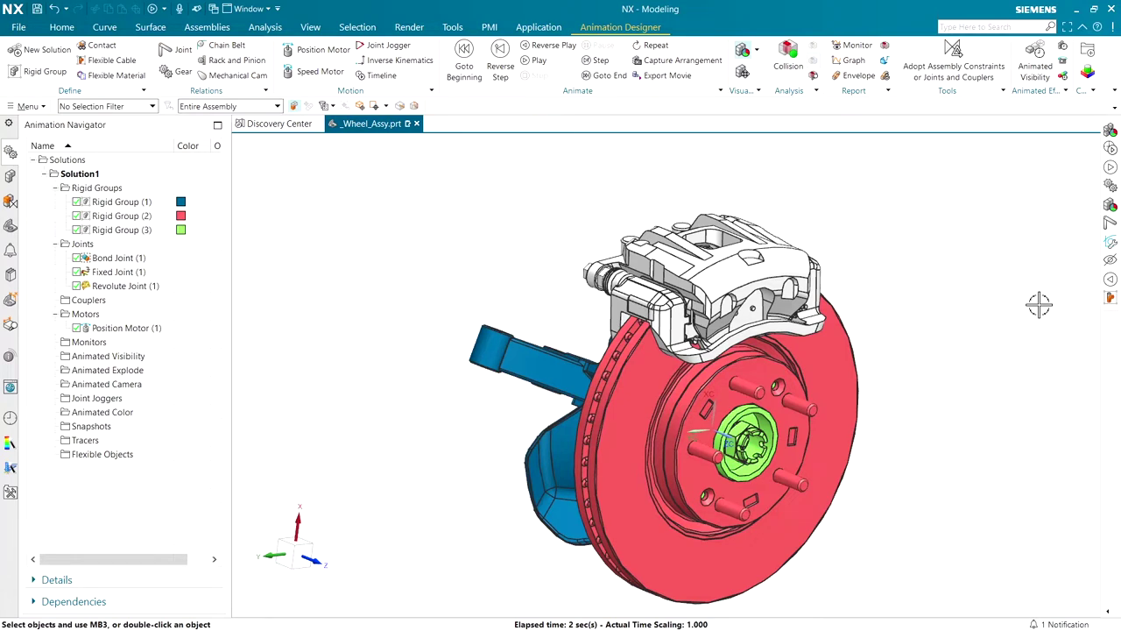
Open the timeline, advance its time marker to 2 seconds, and switch the model colouring to Explode Color
{"action": "left_click", "coordinate": [381, 76]}
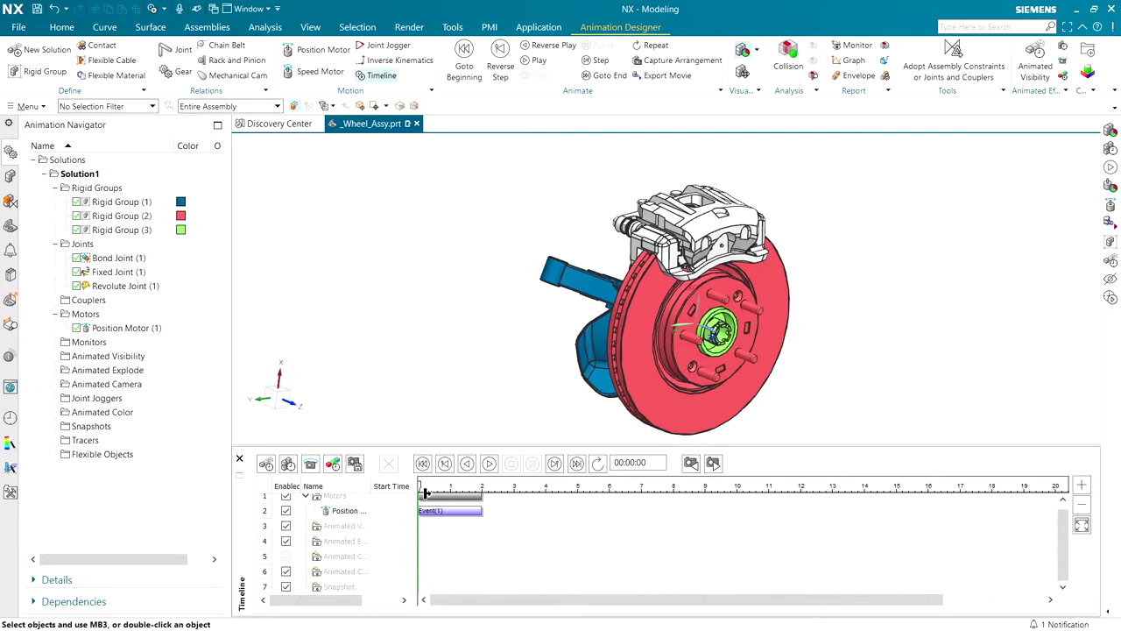
{"action": "left_click_drag", "start_coordinate": [418, 490], "coordinate": [478, 488]}
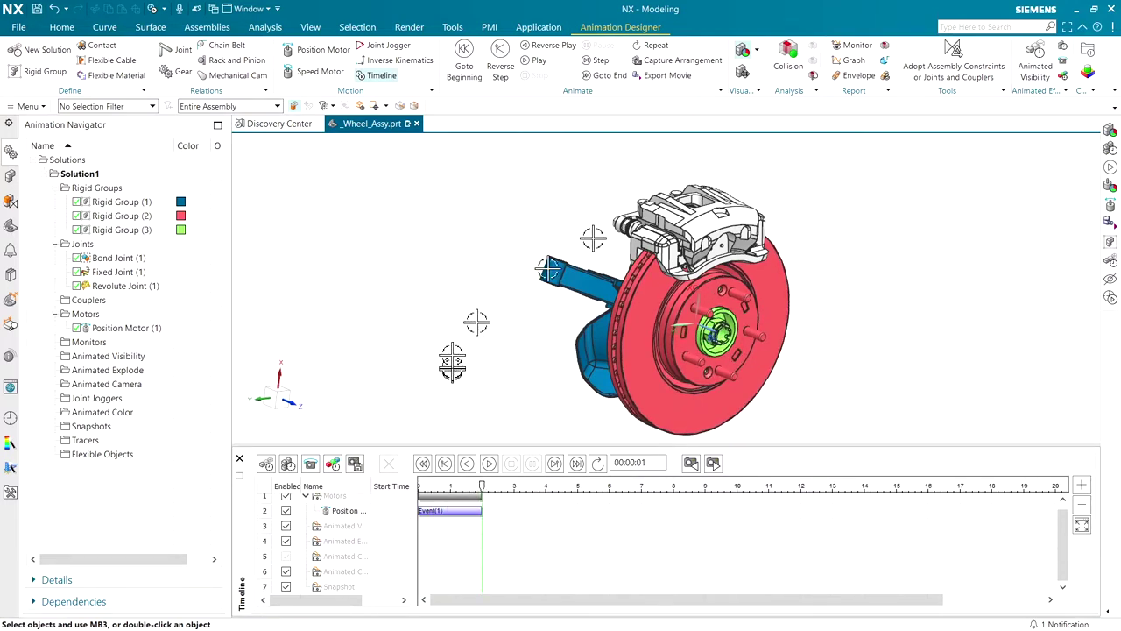
{"action": "left_click", "coordinate": [757, 53]}
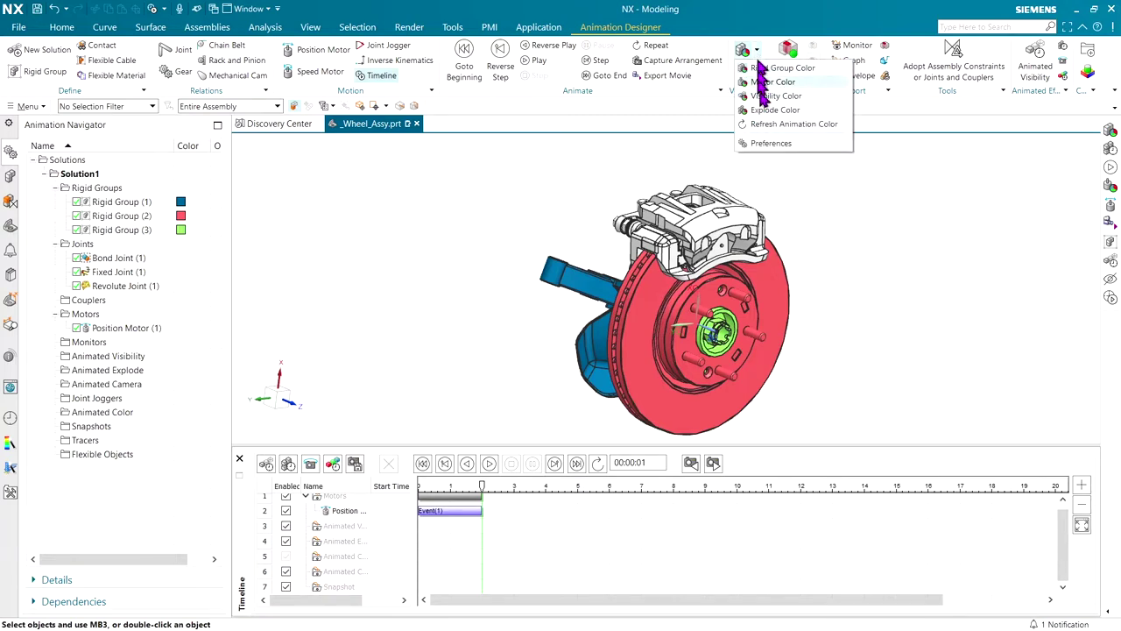
{"action": "left_click", "coordinate": [771, 113]}
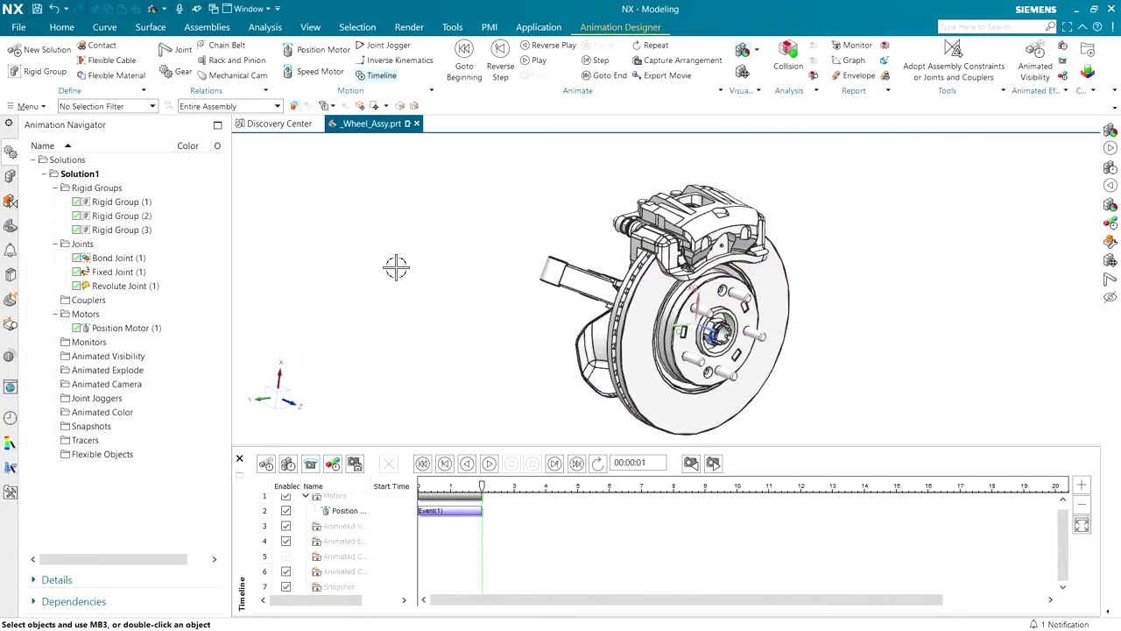
Start an Animated Explode for the caliper bridge bolt and move it 96 mm outward along negative ZC
{"action": "middle_click_drag", "start_coordinate": [395, 267], "coordinate": [490, 267]}
{"action": "scroll", "coordinate": [393, 263], "scroll_direction": "up", "scroll_amount": 10}
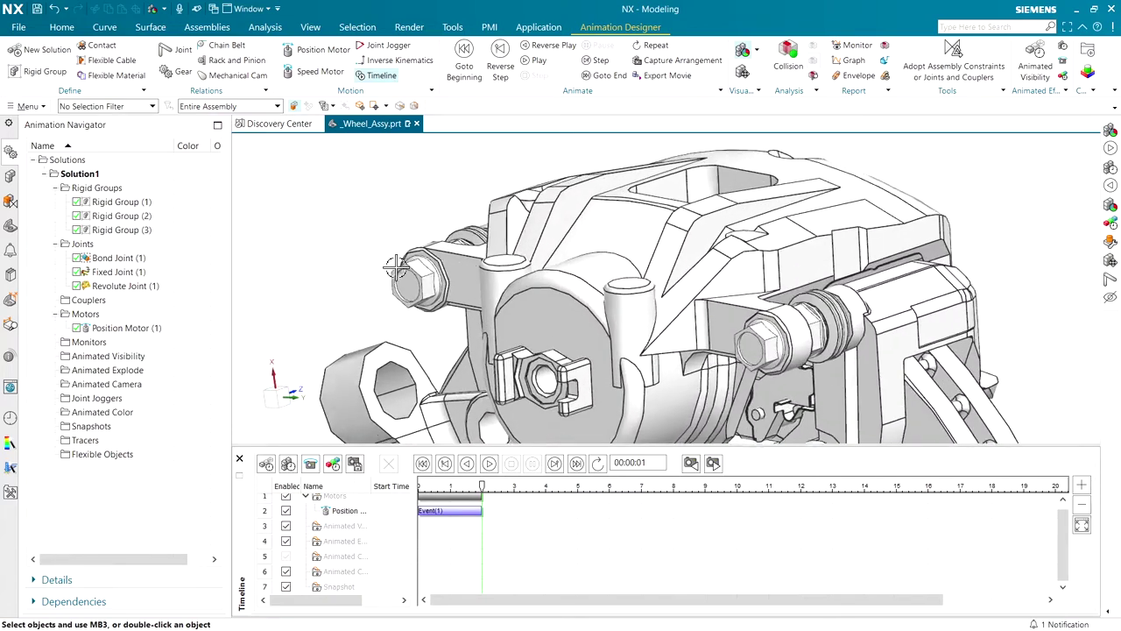
{"action": "left_click", "coordinate": [1064, 50]}
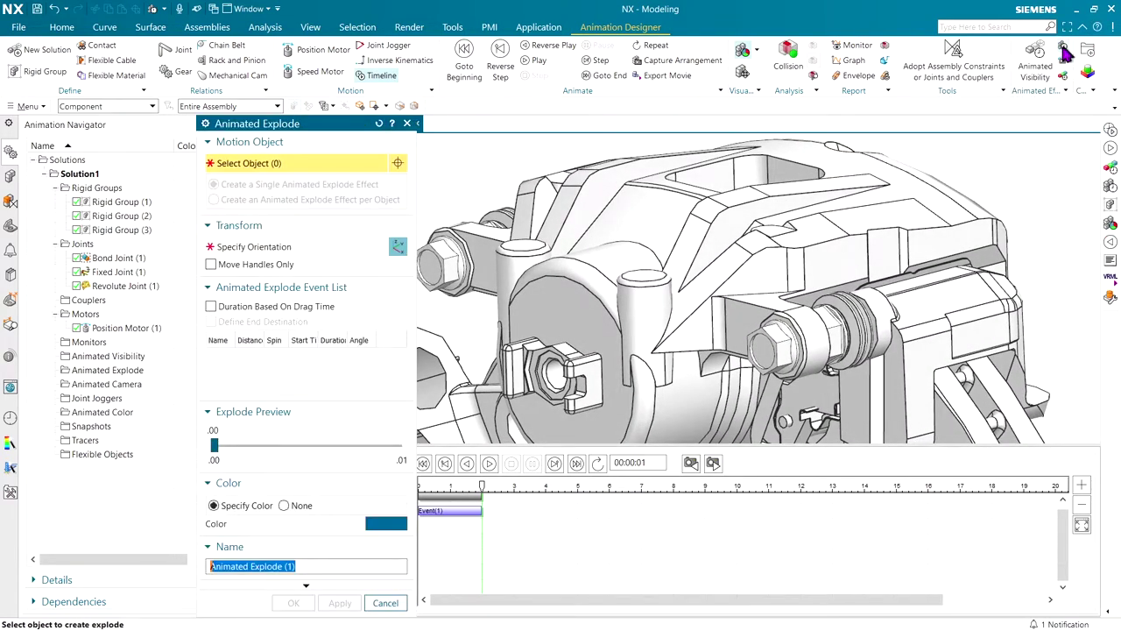
{"action": "left_click", "coordinate": [771, 351]}
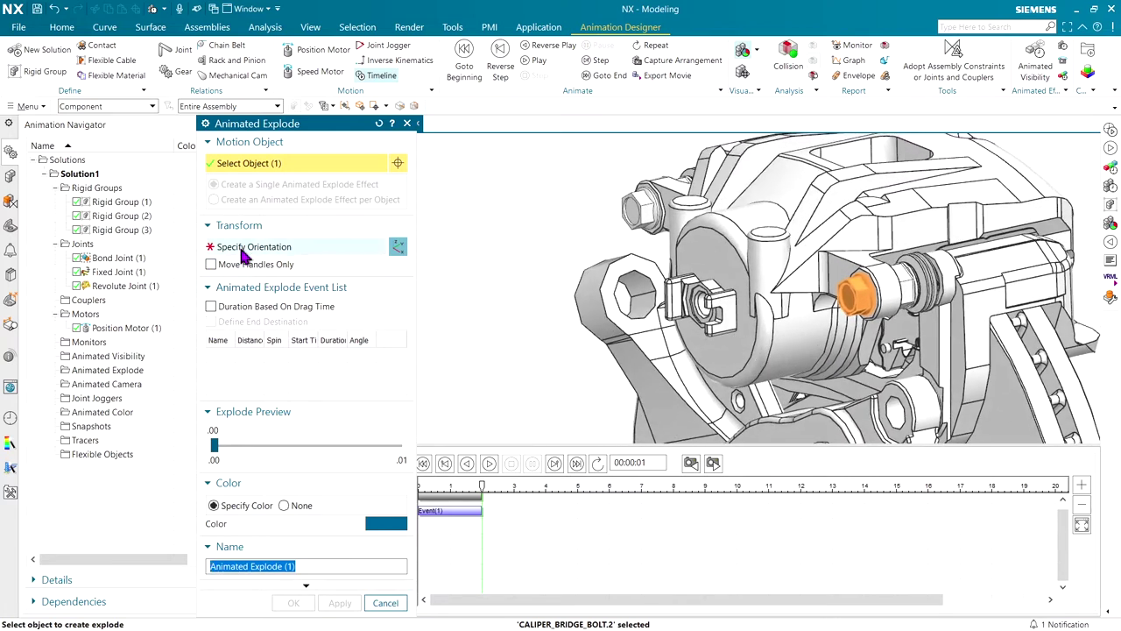
{"action": "left_click", "coordinate": [246, 249]}
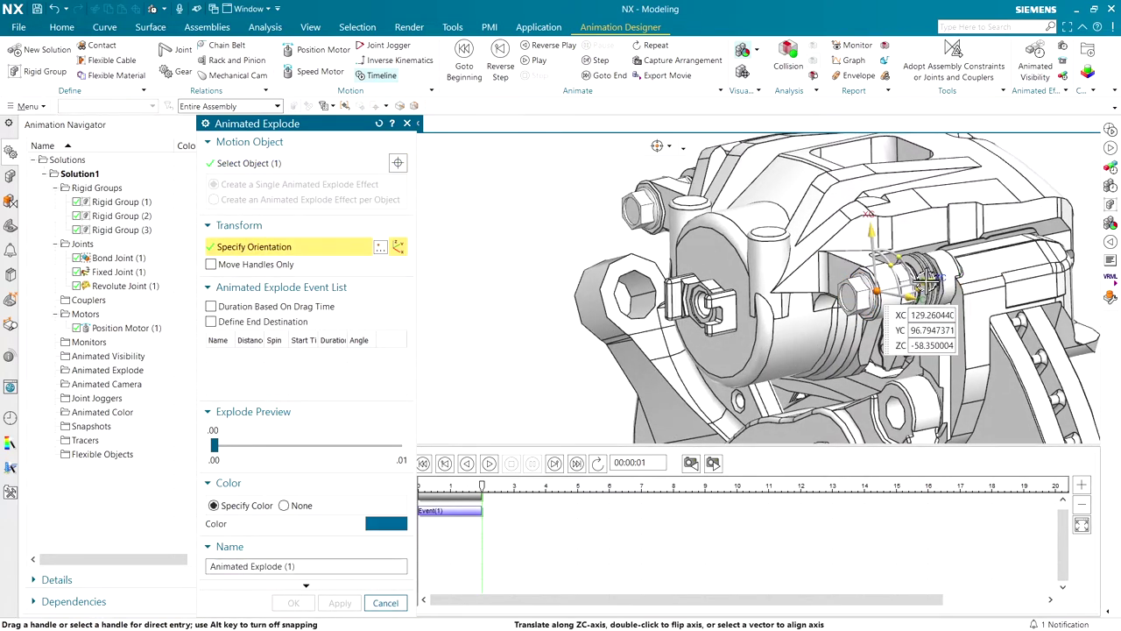
{"action": "left_click_drag", "start_coordinate": [926, 282], "coordinate": [736, 335]}
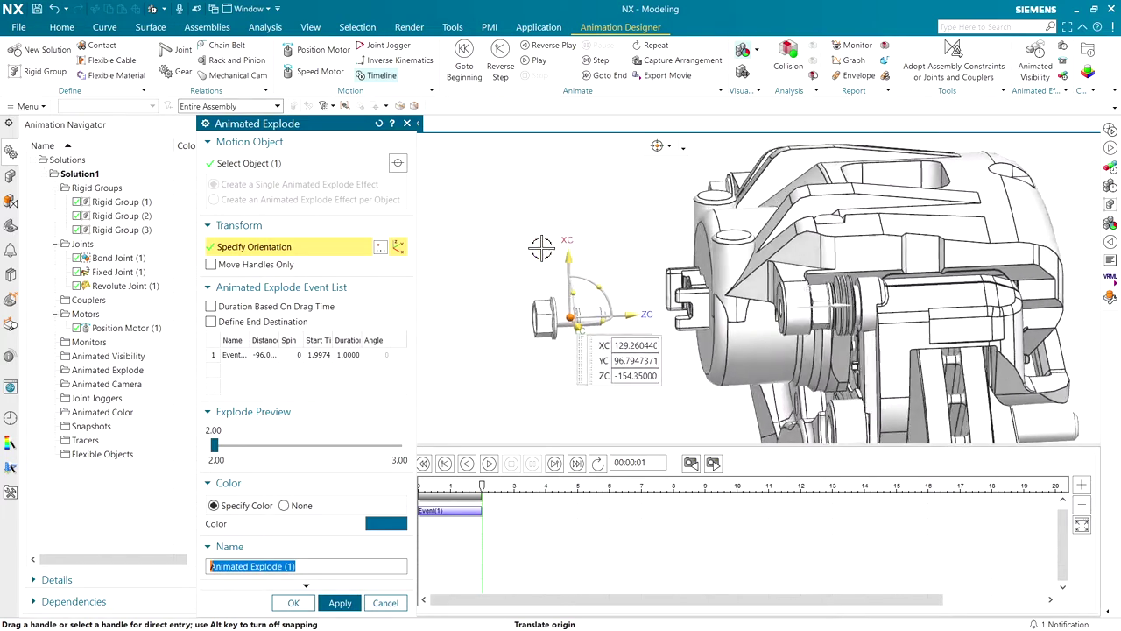
{"action": "middle_click_drag", "start_coordinate": [541, 247], "coordinate": [534, 283]}
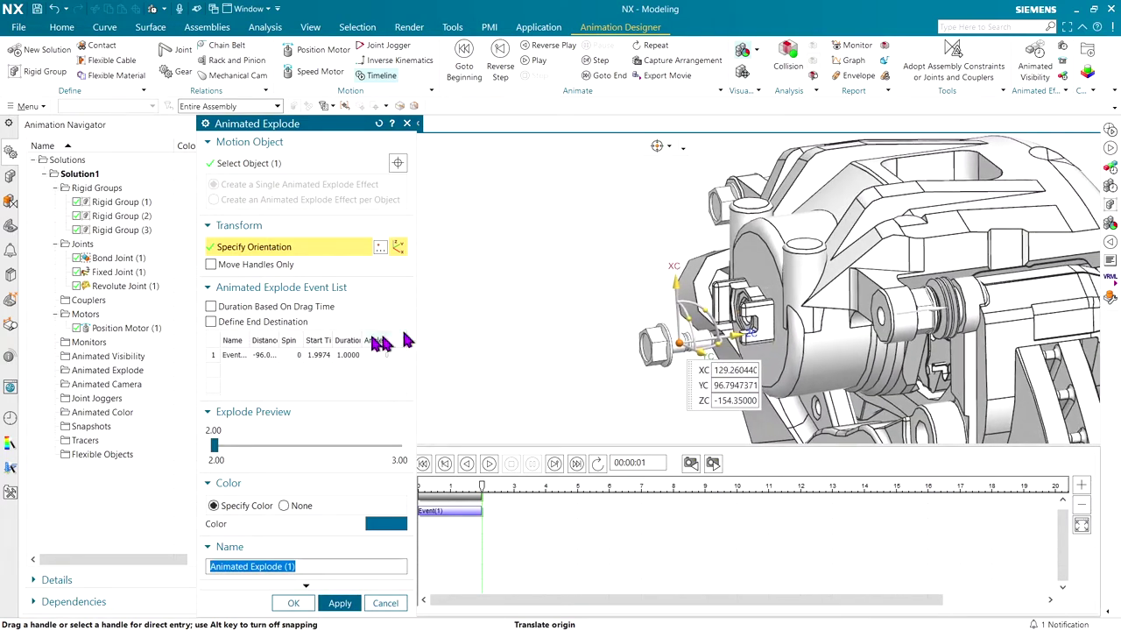
Set the bolt's explode event spin to -1000, preview the motion, and apply the animated explode
{"action": "left_click", "coordinate": [297, 355]}
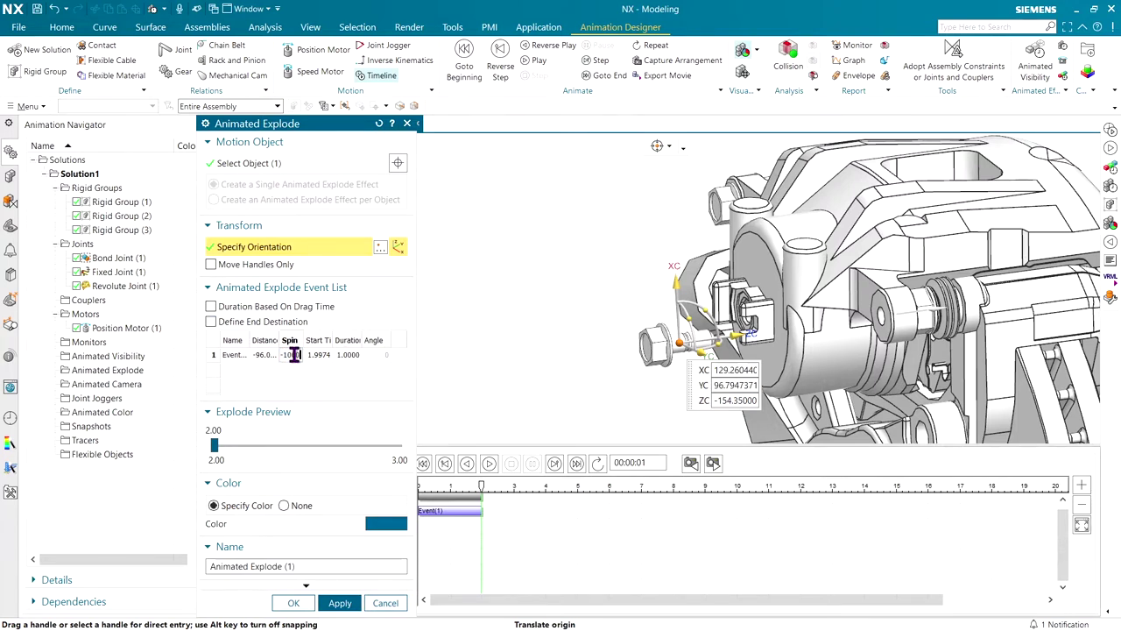
{"action": "key", "text": "Tab"}
{"action": "mouse_move", "coordinate": [213, 465]}
{"action": "left_mouse_down"}
{"action": "mouse_move", "coordinate": [238, 452]}
{"action": "mouse_move", "coordinate": [375, 450]}
{"action": "mouse_move", "coordinate": [190, 465]}
{"action": "mouse_move", "coordinate": [377, 451]}
{"action": "mouse_move", "coordinate": [218, 459]}
{"action": "left_mouse_up"}
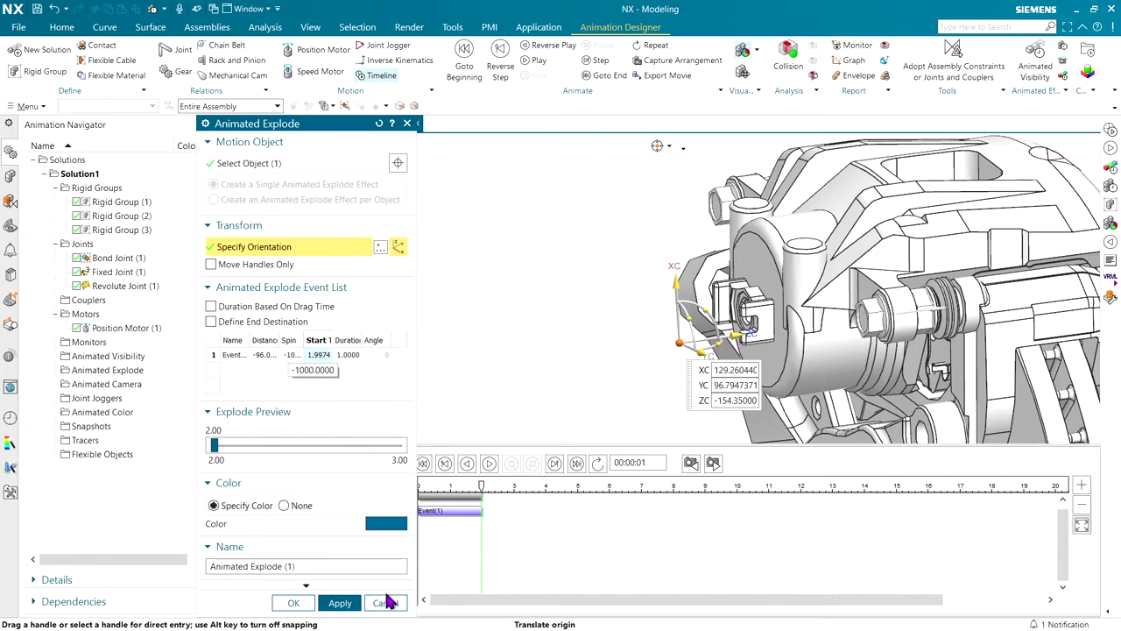
{"action": "left_click", "coordinate": [341, 604]}
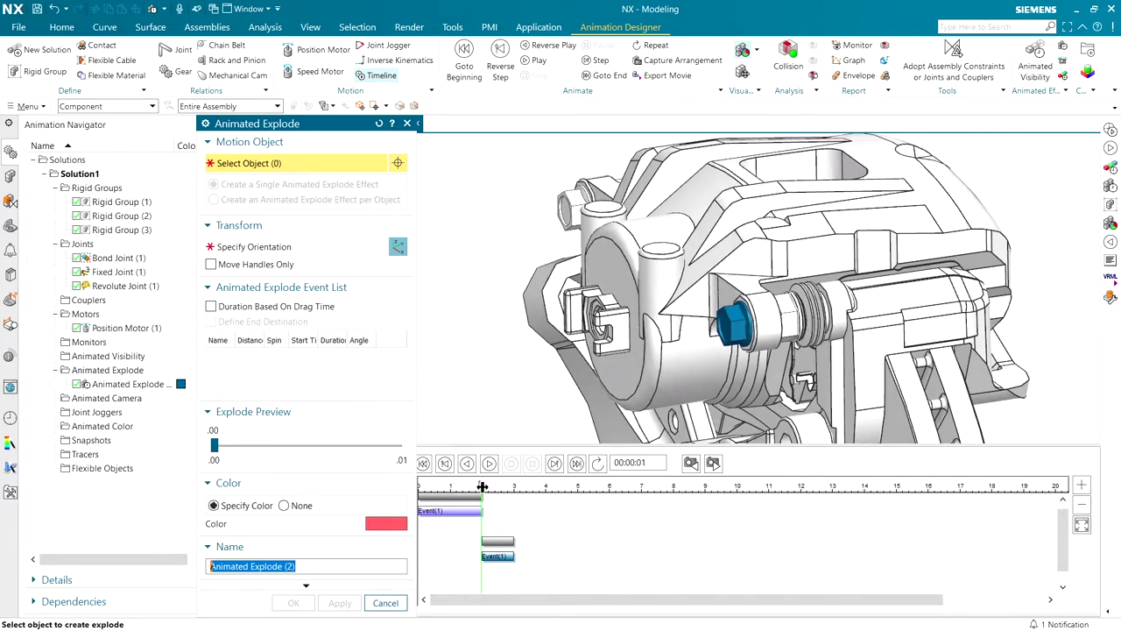
Advance the timeline marker to 3 seconds and select the caliper body and the part at its centre to explode together
{"action": "left_click_drag", "start_coordinate": [482, 486], "coordinate": [510, 487]}
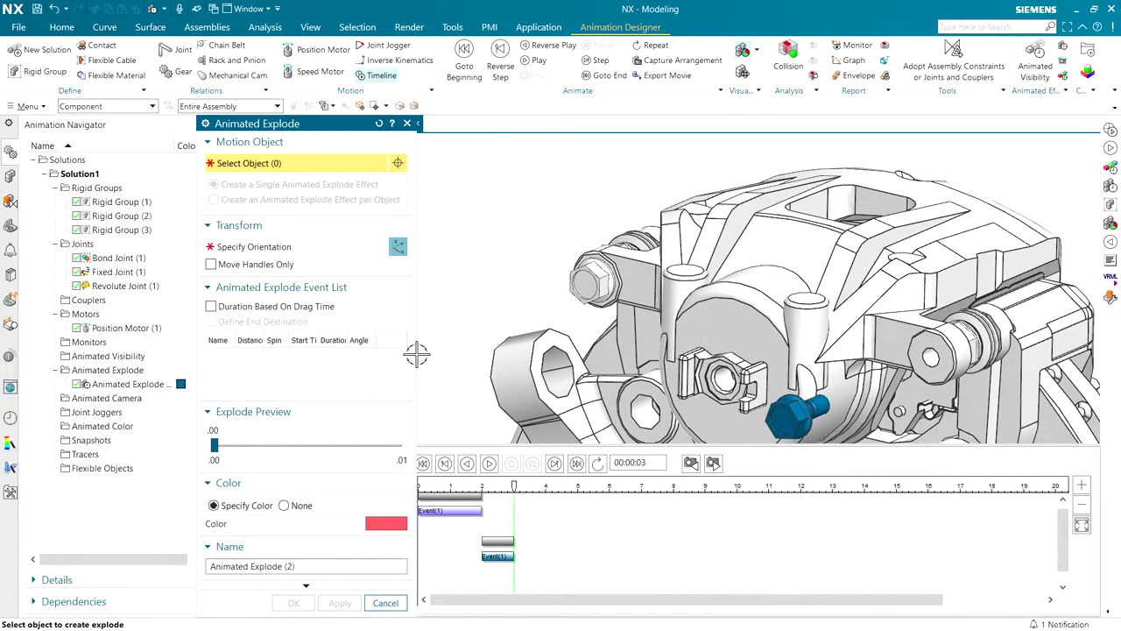
{"action": "left_click", "coordinate": [744, 219]}
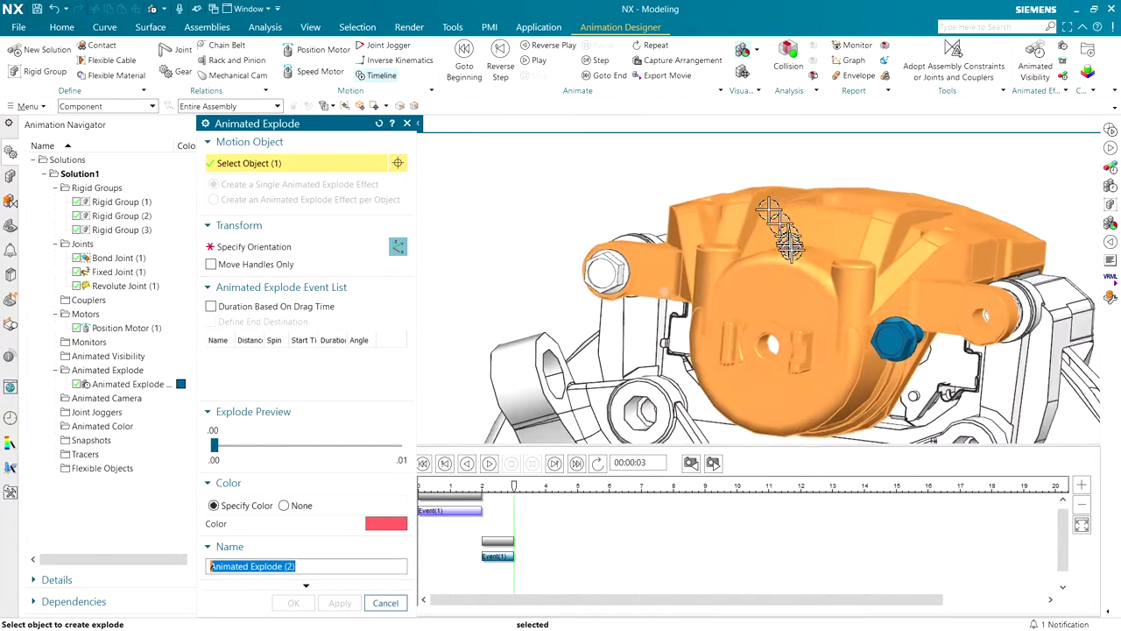
{"action": "left_click", "coordinate": [821, 317]}
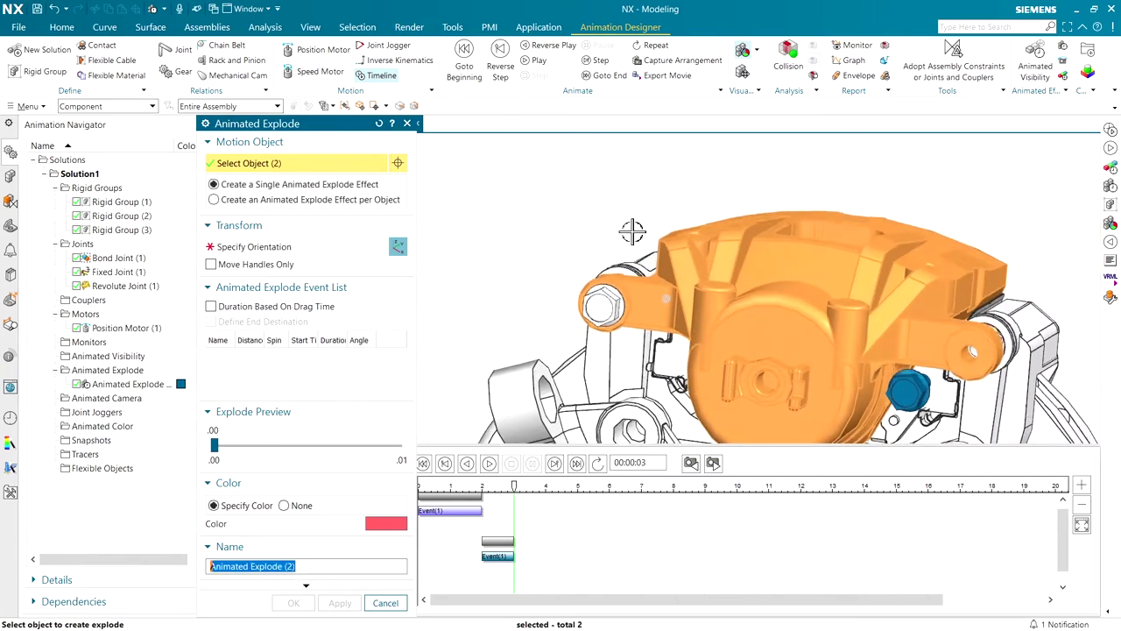
Relocate only the explode handles to the remaining bridge bolt, rotate the caliper about -155° around ZC, and apply the explode
{"action": "left_click", "coordinate": [223, 246]}
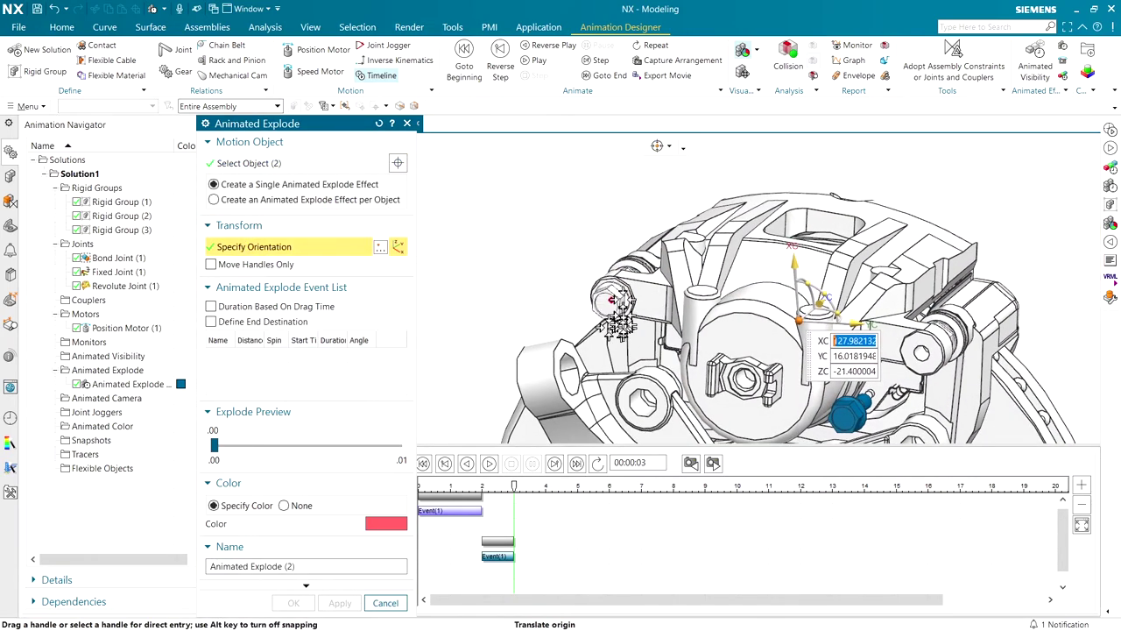
{"action": "left_click", "coordinate": [232, 265]}
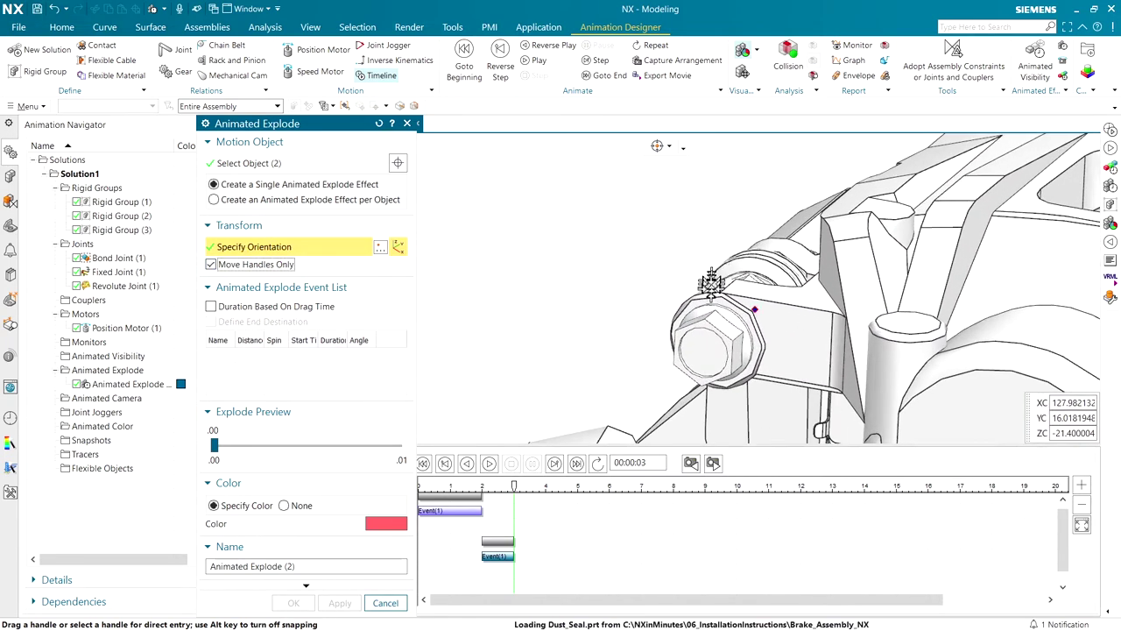
{"action": "left_click", "coordinate": [711, 291]}
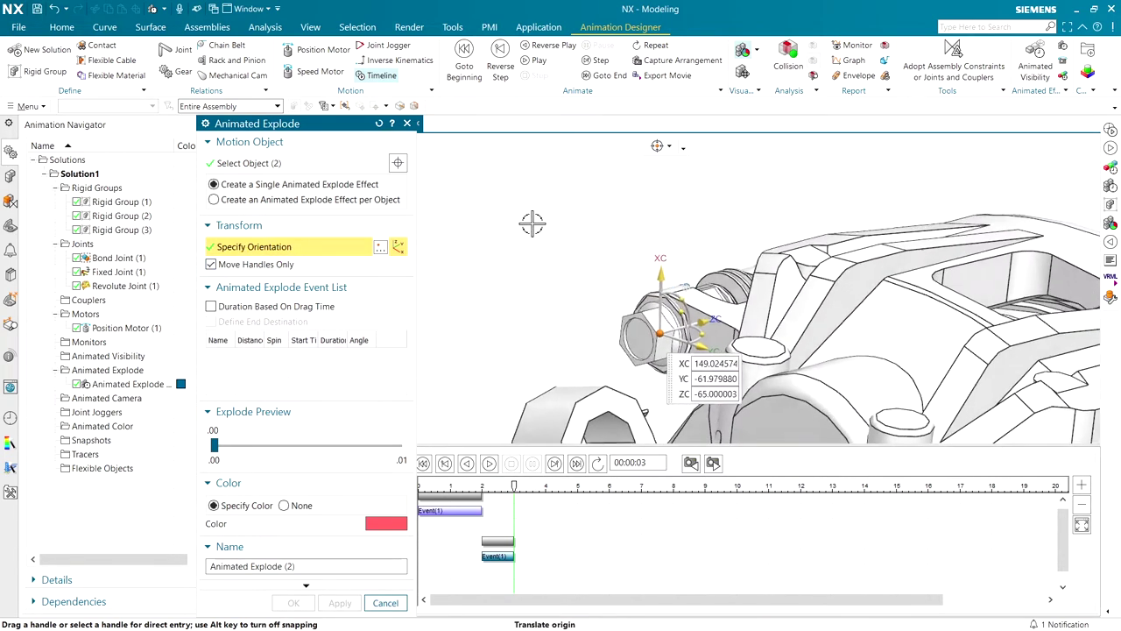
{"action": "left_click", "coordinate": [254, 265]}
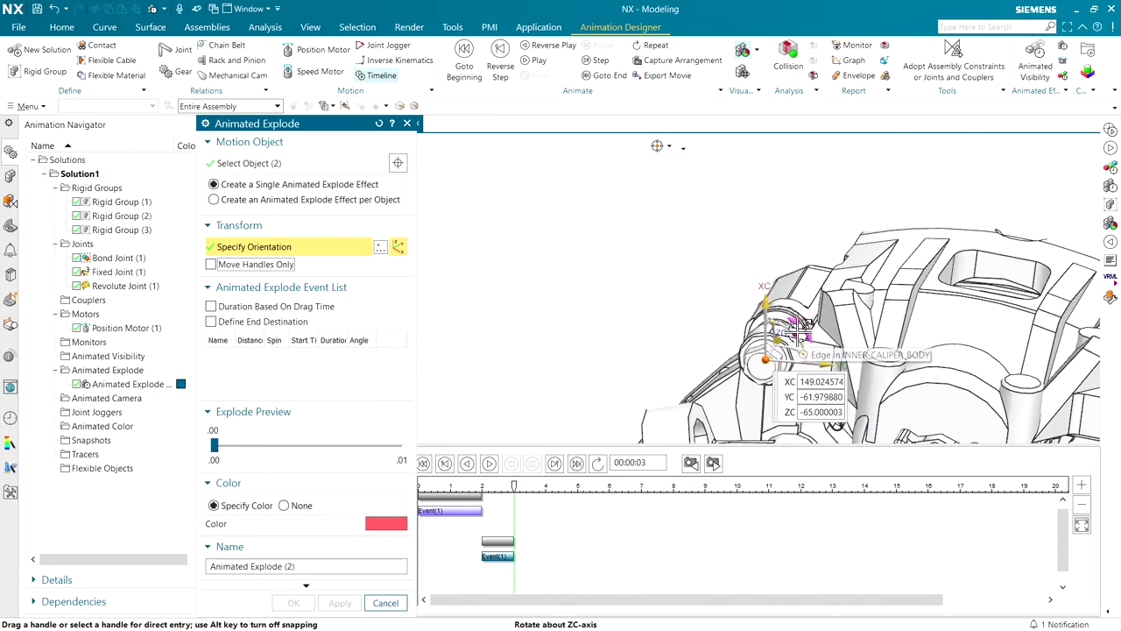
{"action": "left_click_drag", "start_coordinate": [797, 331], "coordinate": [552, 410]}
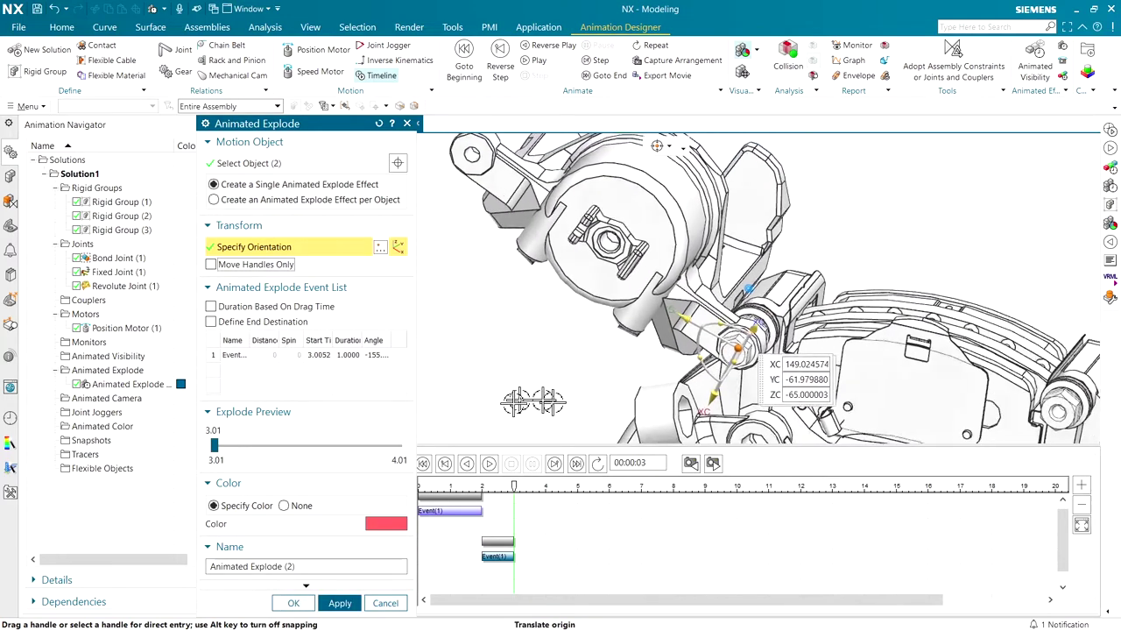
{"action": "left_click", "coordinate": [340, 604]}
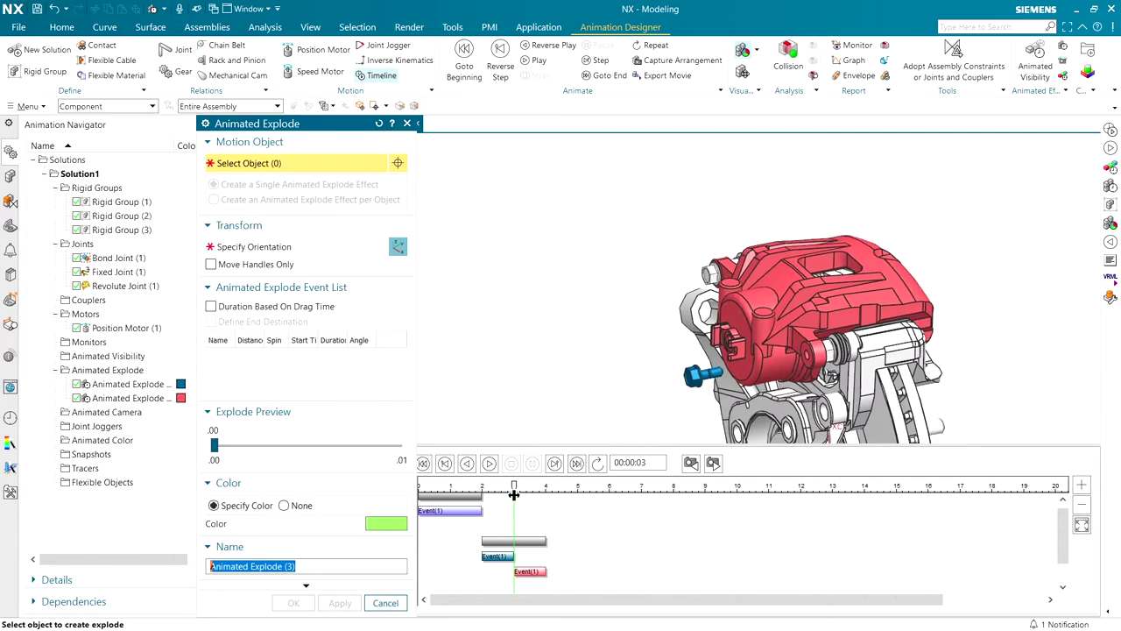
Advance the timeline marker to 4 seconds and select both parts of the outboard brake pad to explode together, including their orientation handles
{"action": "left_click_drag", "start_coordinate": [517, 496], "coordinate": [547, 493]}
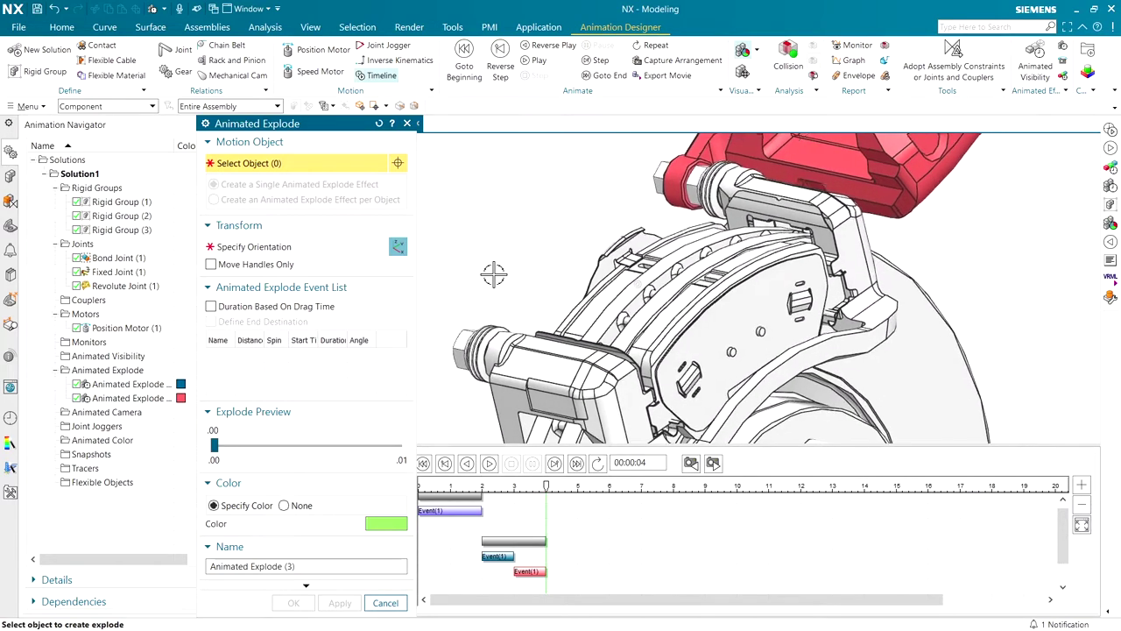
{"action": "left_click", "coordinate": [802, 298]}
{"action": "left_click", "coordinate": [695, 277]}
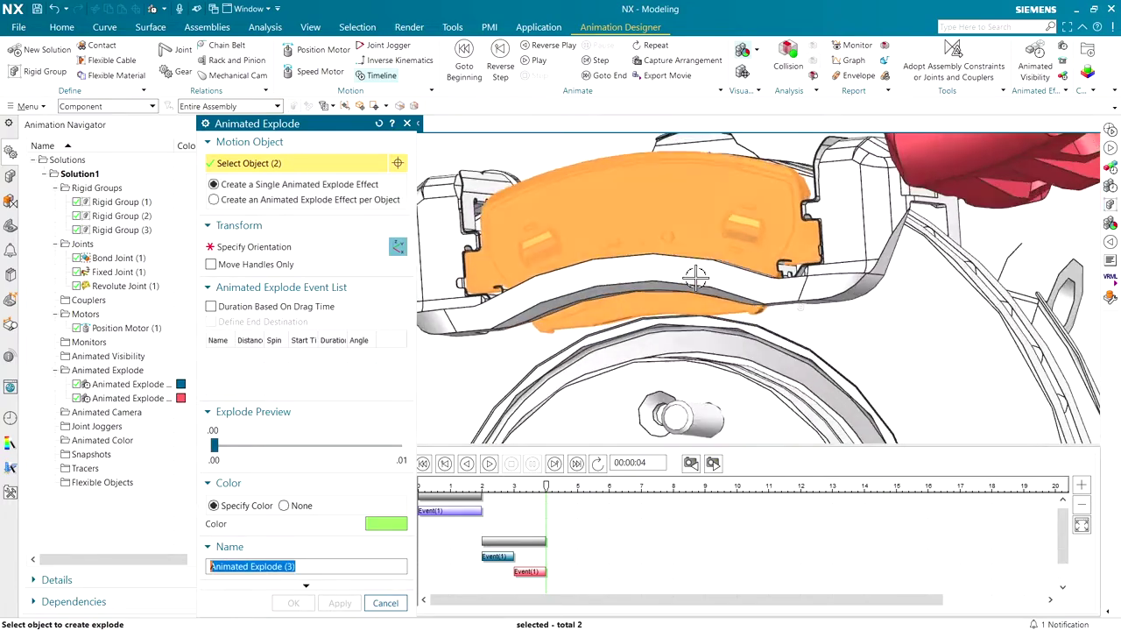
{"action": "middle_click_drag", "start_coordinate": [696, 277], "coordinate": [695, 277]}
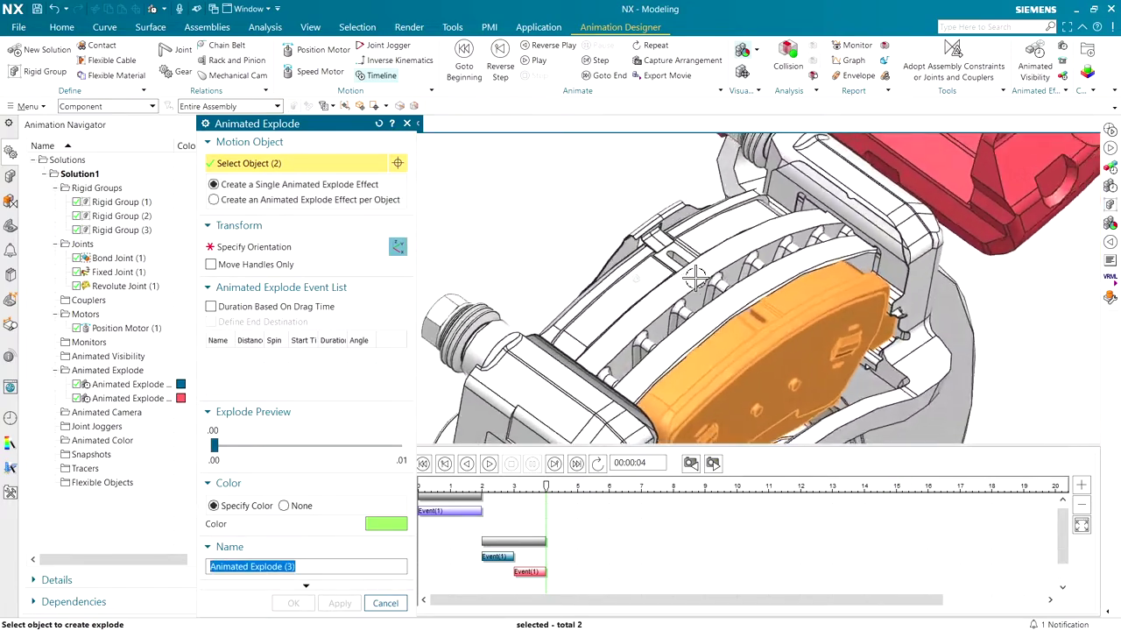
{"action": "left_click", "coordinate": [274, 254]}
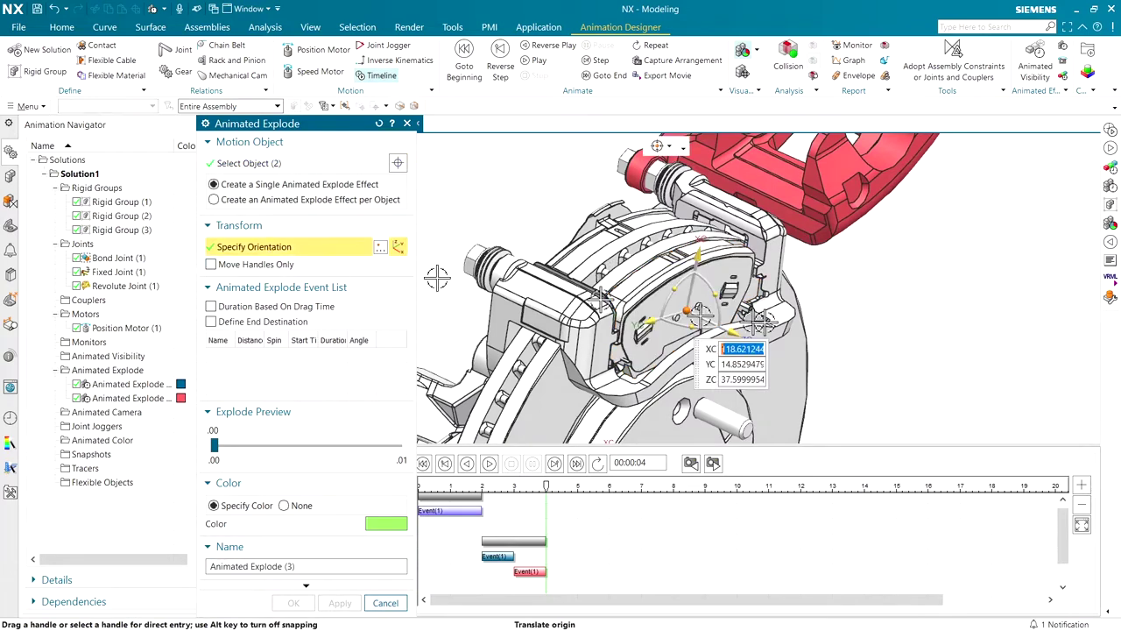
Move the outboard pad 10 mm along ZC, 21 mm along XC and 140 mm along ZC, and apply the animated explode
{"action": "left_click_drag", "start_coordinate": [740, 297], "coordinate": [755, 299]}
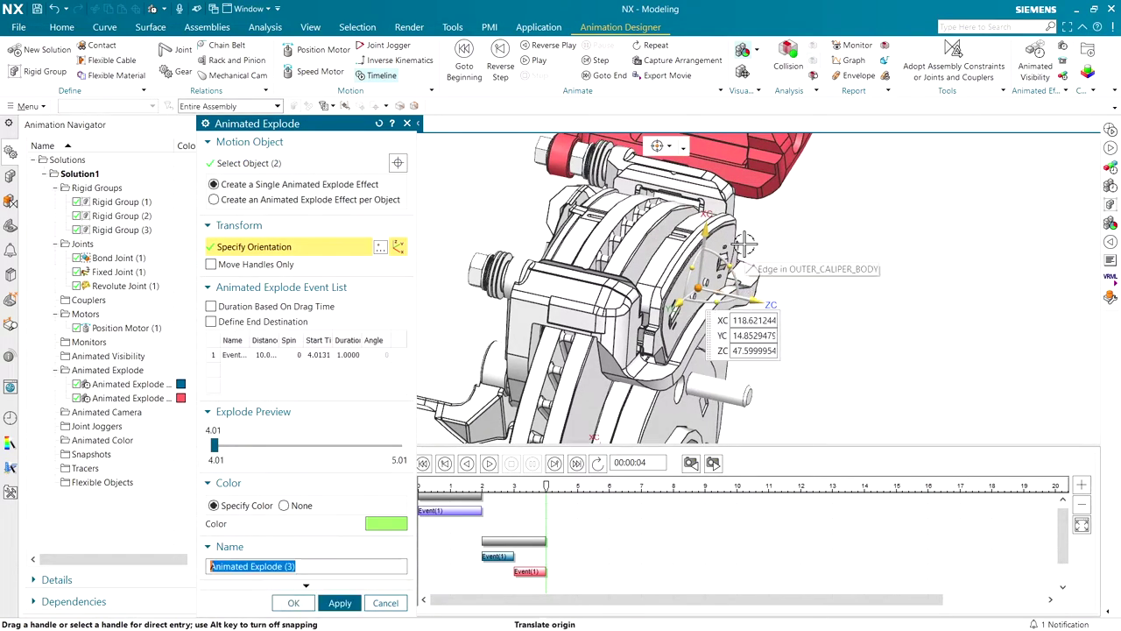
{"action": "left_click_drag", "start_coordinate": [706, 235], "coordinate": [710, 200]}
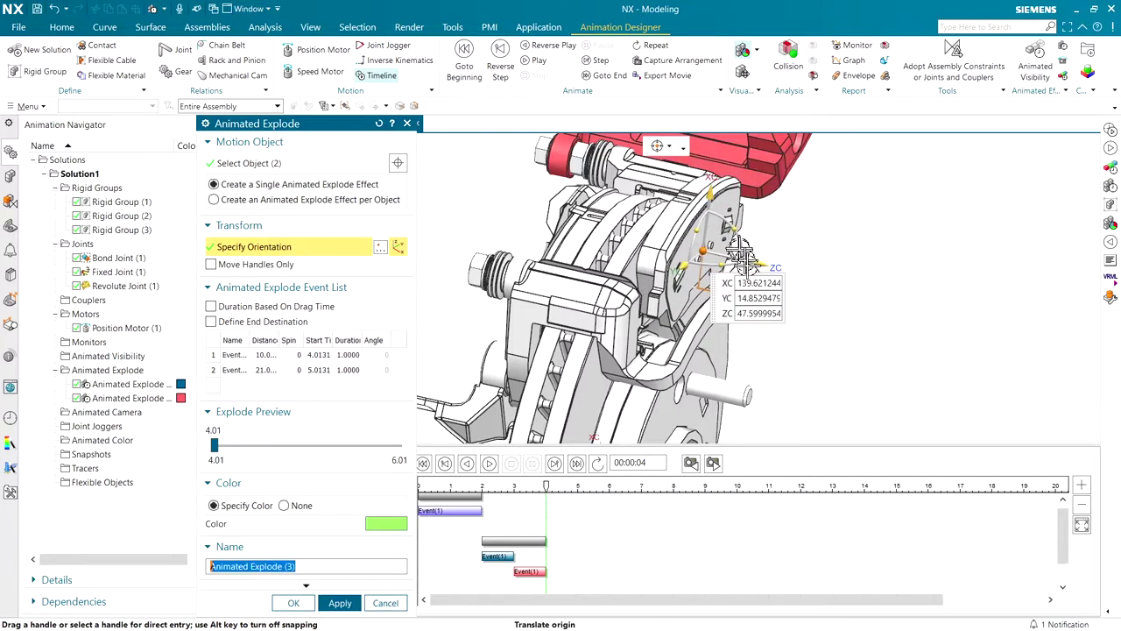
{"action": "left_click_drag", "start_coordinate": [760, 265], "coordinate": [998, 295]}
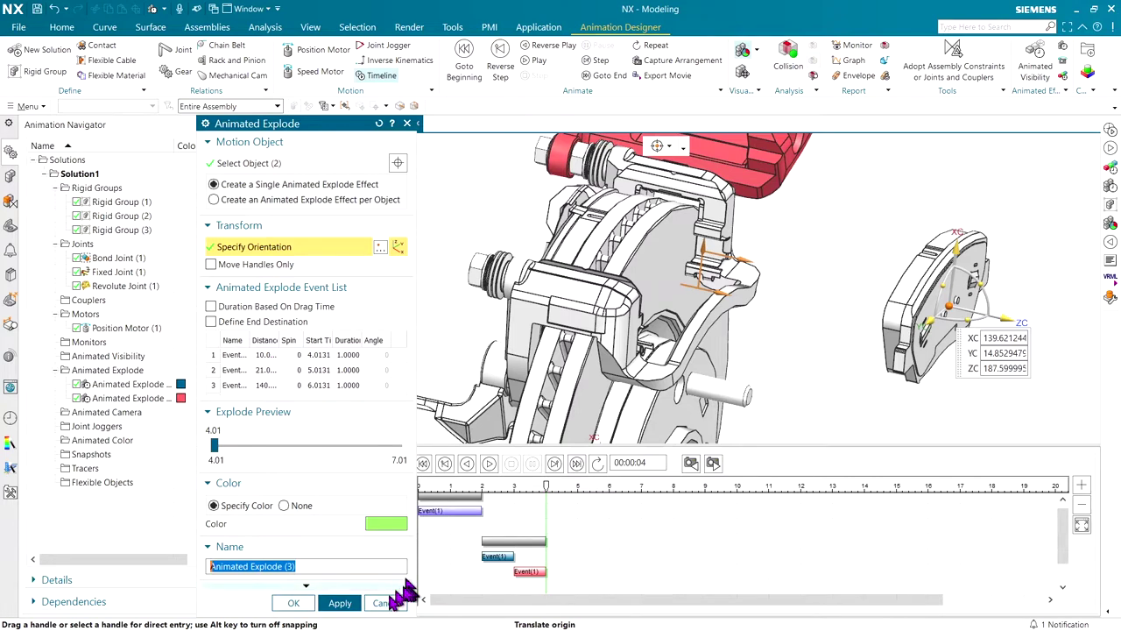
{"action": "left_click", "coordinate": [340, 604]}
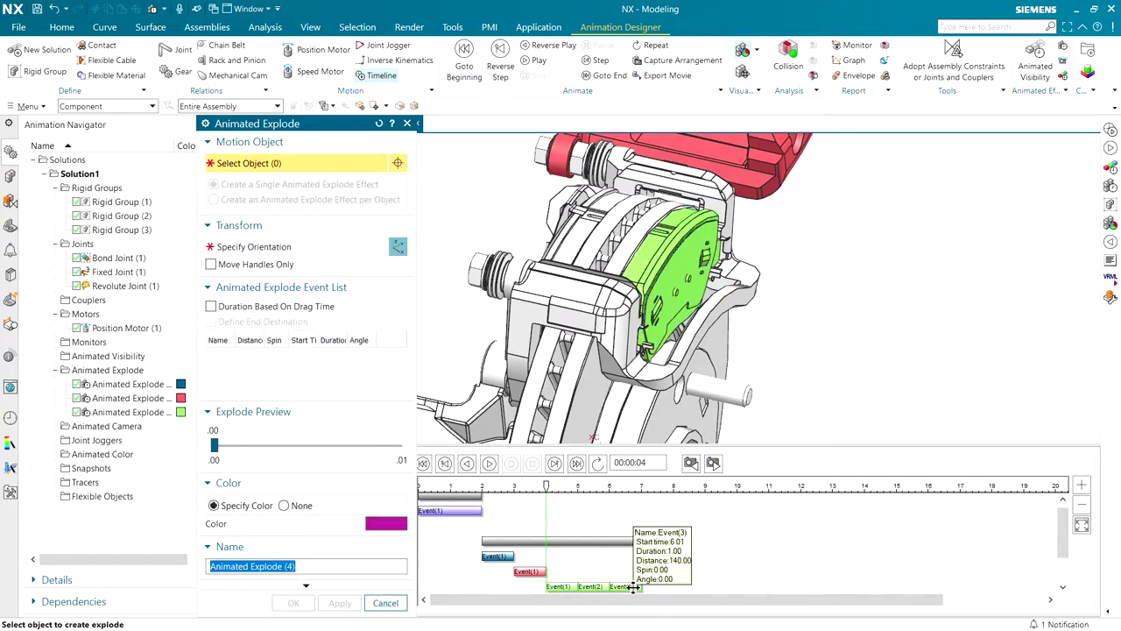
Advance the timeline marker to 7 seconds and select the four inboard brake pad parts, including the retaining clip, with their orientation handles
{"action": "left_click_drag", "start_coordinate": [547, 486], "coordinate": [638, 496]}
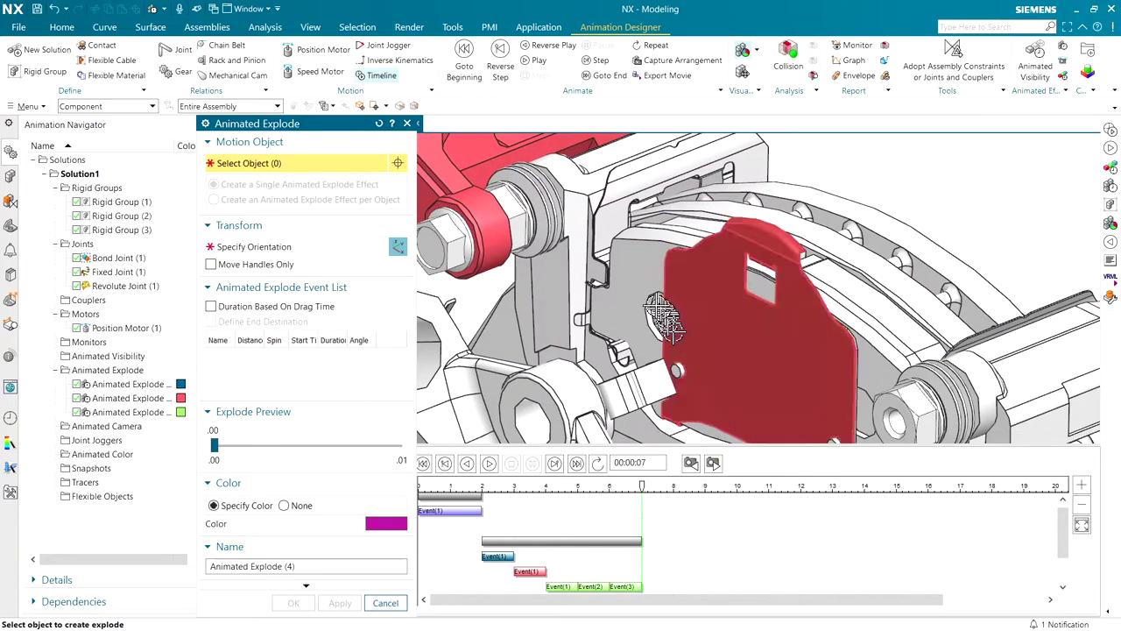
{"action": "left_click", "coordinate": [655, 304]}
{"action": "left_click", "coordinate": [751, 303]}
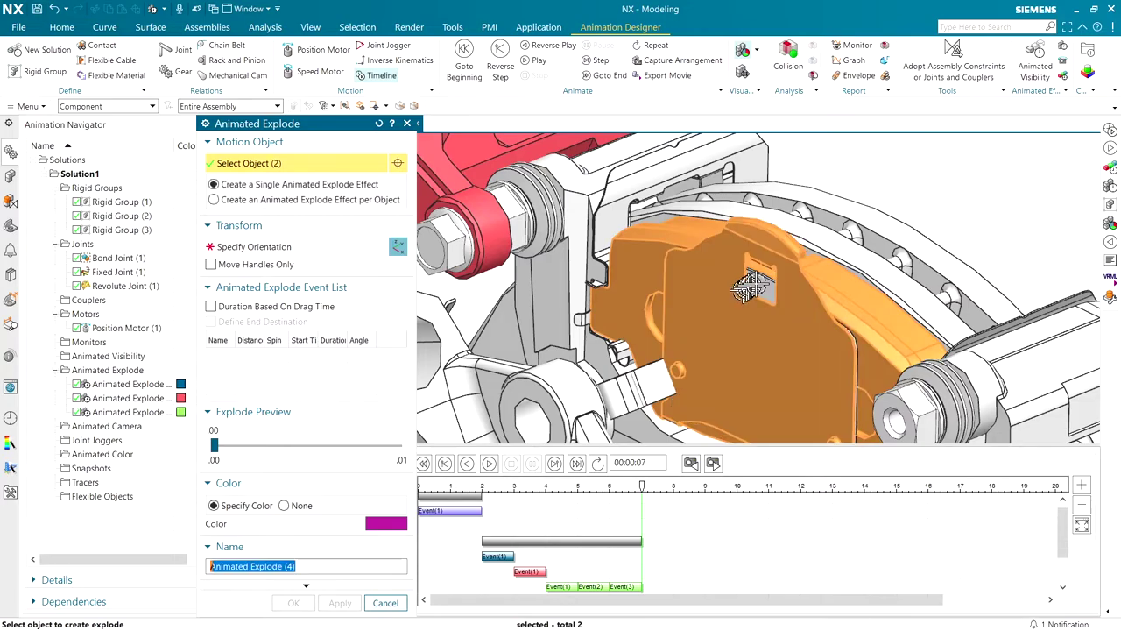
{"action": "left_click", "coordinate": [756, 286]}
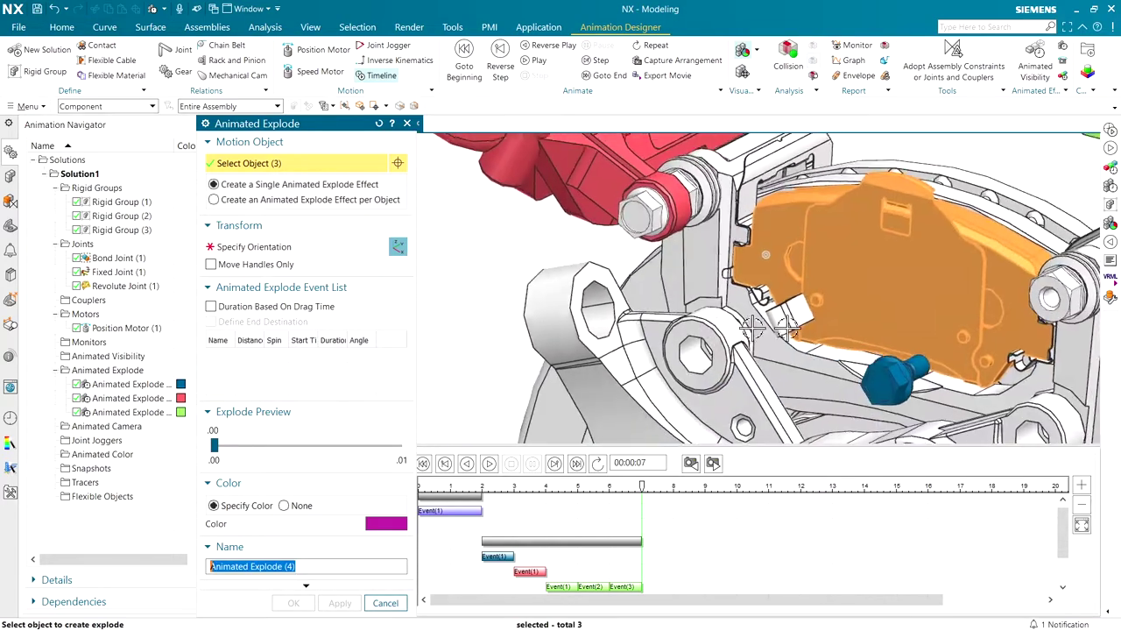
{"action": "left_click", "coordinate": [863, 327]}
{"action": "middle_click_drag", "start_coordinate": [863, 327], "coordinate": [900, 260]}
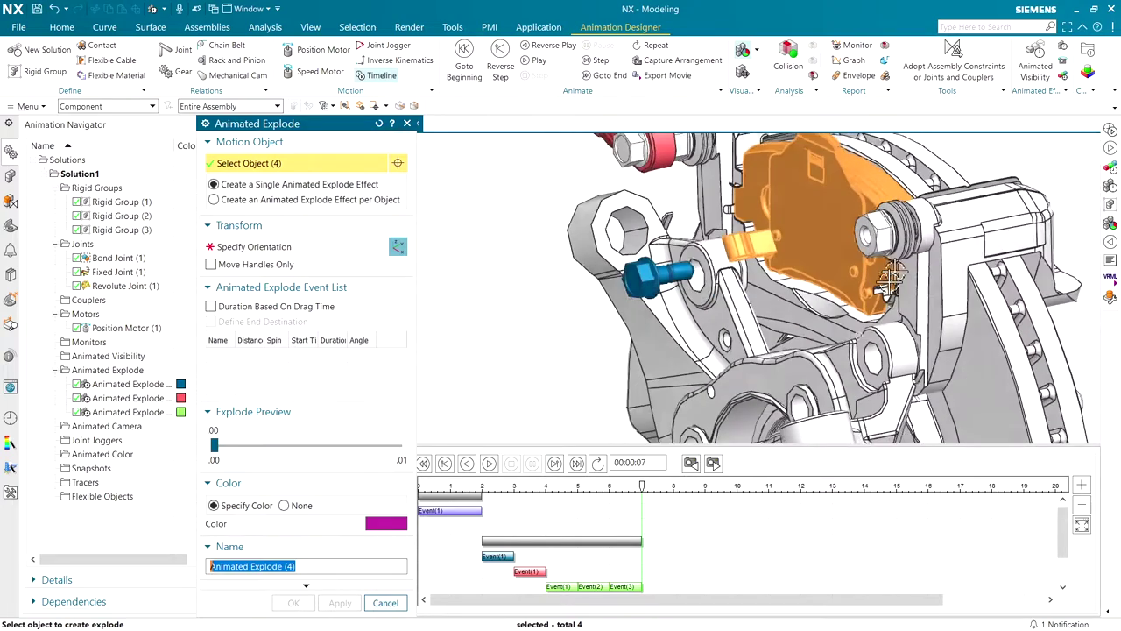
{"action": "left_click", "coordinate": [263, 250]}
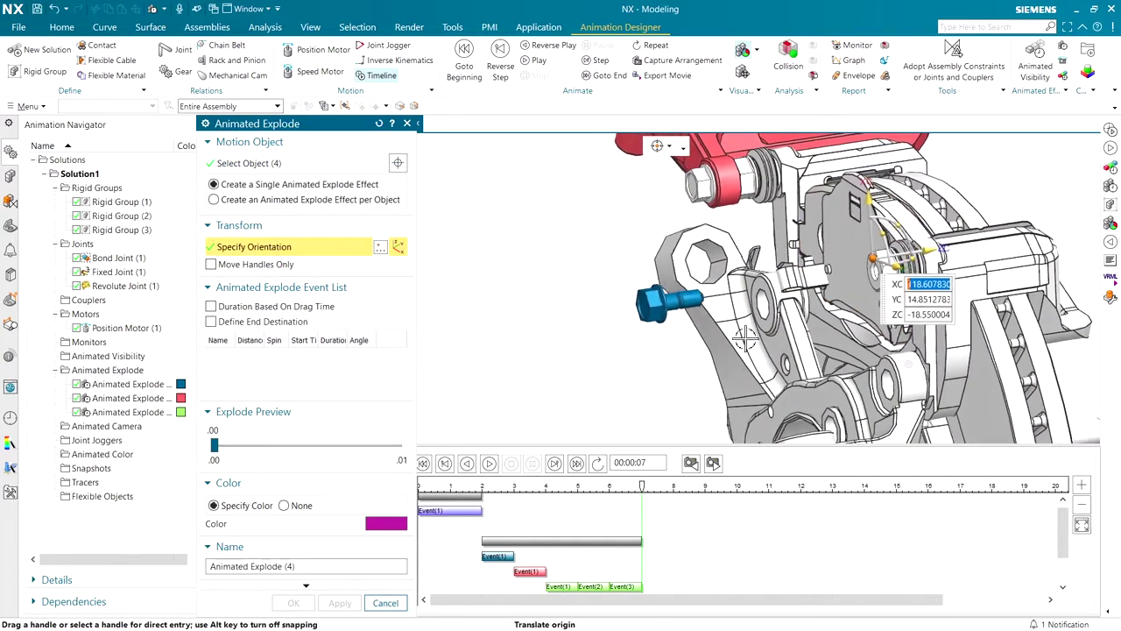
Move the inboard pad parts clear of the bracket and away from the disc in three successive events, and apply the explode
{"action": "left_click_drag", "start_coordinate": [1008, 308], "coordinate": [957, 310]}
{"action": "middle_click_drag", "start_coordinate": [957, 310], "coordinate": [849, 262]}
{"action": "left_click_drag", "start_coordinate": [849, 263], "coordinate": [711, 279]}
{"action": "middle_click_drag", "start_coordinate": [649, 289], "coordinate": [517, 221]}
{"action": "left_click", "coordinate": [342, 603]}
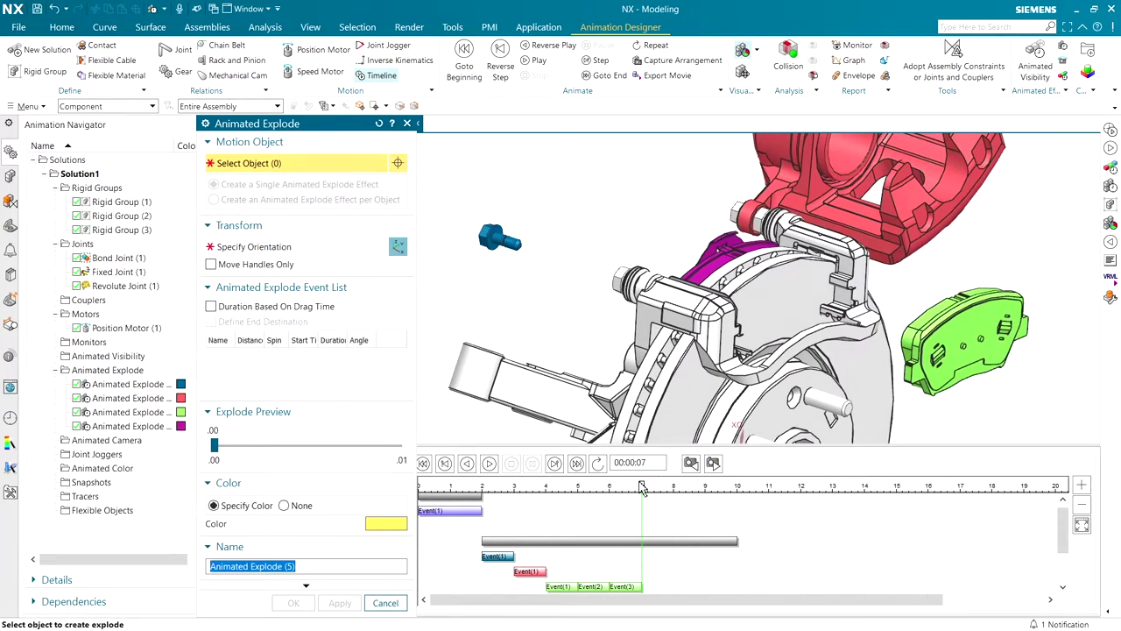
Advance the timeline marker to 10 seconds, leave Animated Explode and enlarge the timeline area to show all the explode events
{"action": "left_click_drag", "start_coordinate": [642, 488], "coordinate": [735, 511]}
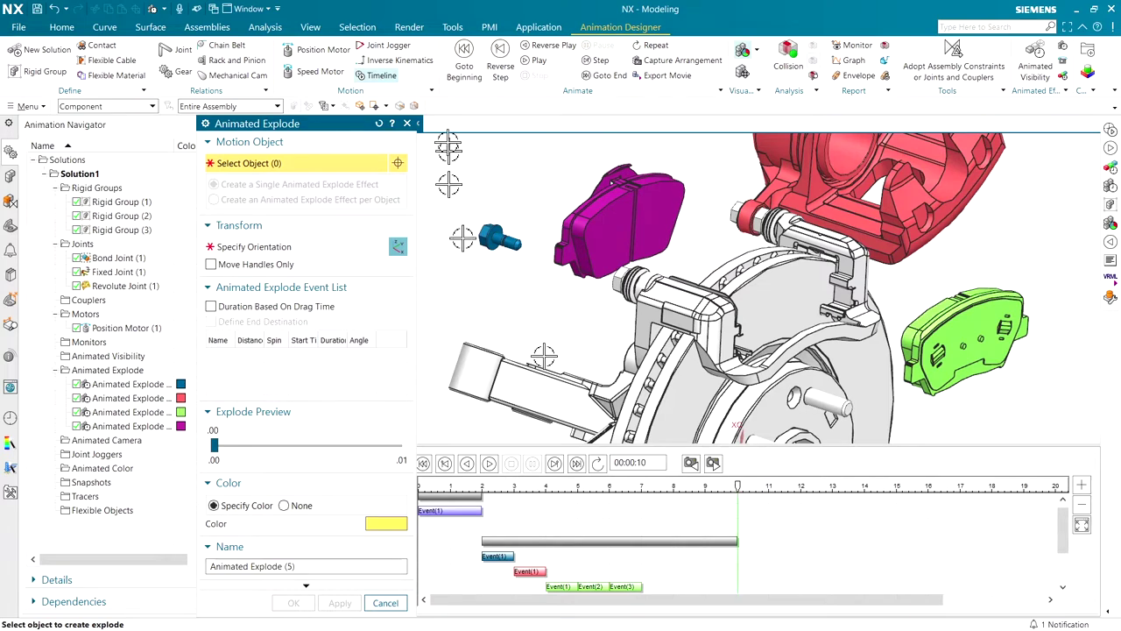
{"action": "left_click", "coordinate": [407, 125]}
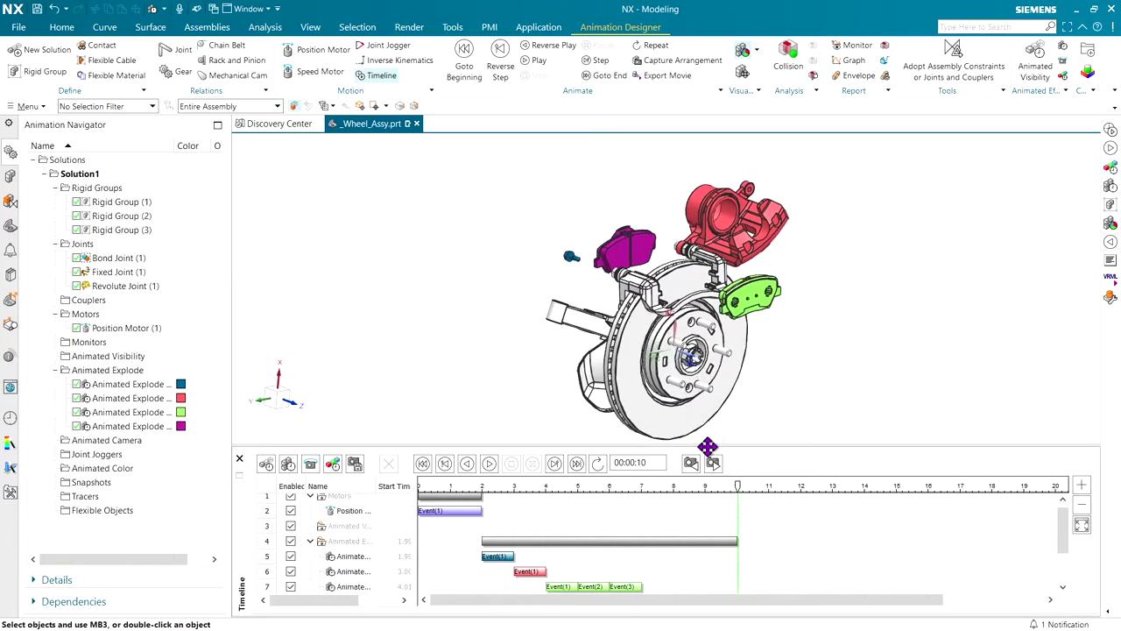
{"action": "left_click_drag", "start_coordinate": [708, 446], "coordinate": [708, 401]}
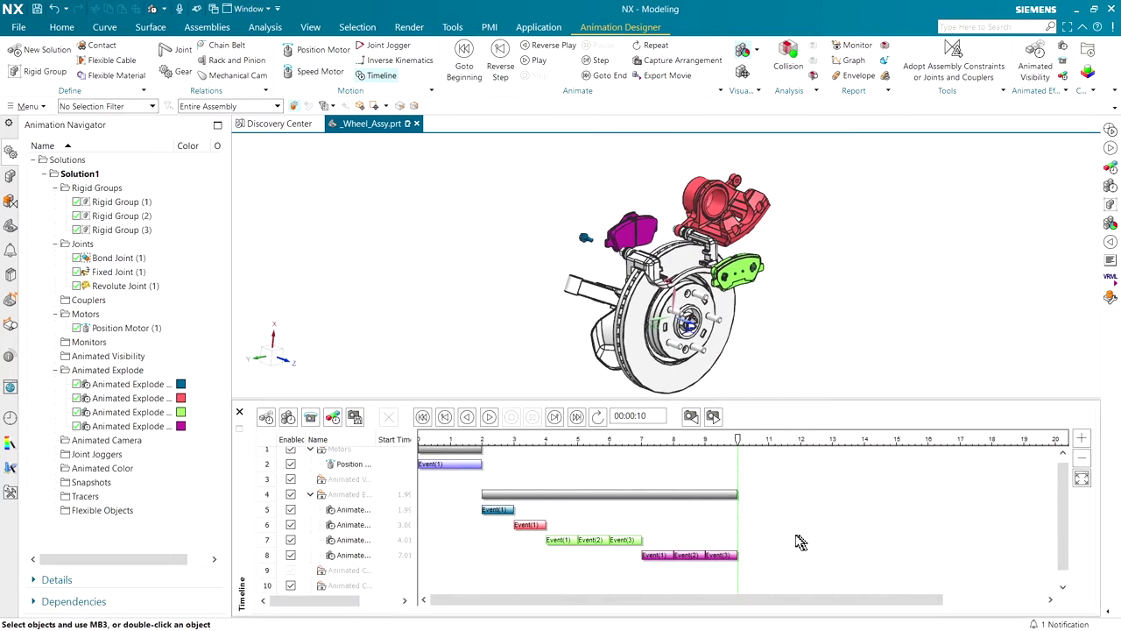
Mirror all the explode events in the timeline and shift the mirrored events so they run from 12 to 20 seconds
{"action": "left_click_drag", "start_coordinate": [773, 578], "coordinate": [457, 499]}
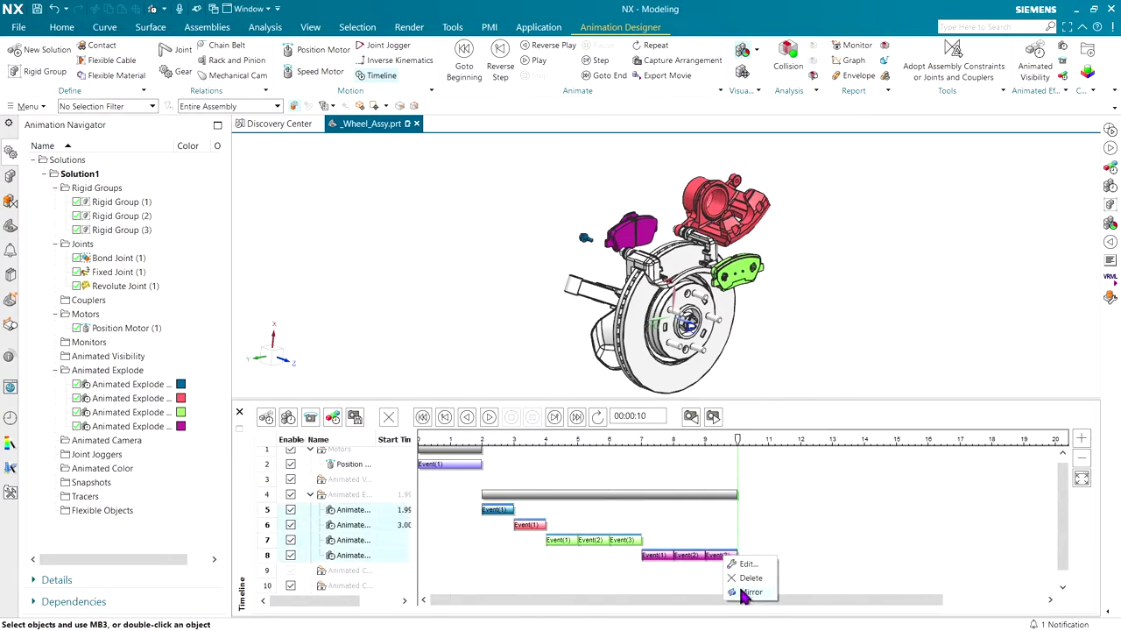
{"action": "left_click", "coordinate": [742, 593]}
{"action": "left_click_drag", "start_coordinate": [1023, 501], "coordinate": [737, 580]}
{"action": "left_click_drag", "start_coordinate": [889, 599], "coordinate": [991, 618]}
{"action": "left_click_drag", "start_coordinate": [841, 509], "coordinate": [904, 514]}
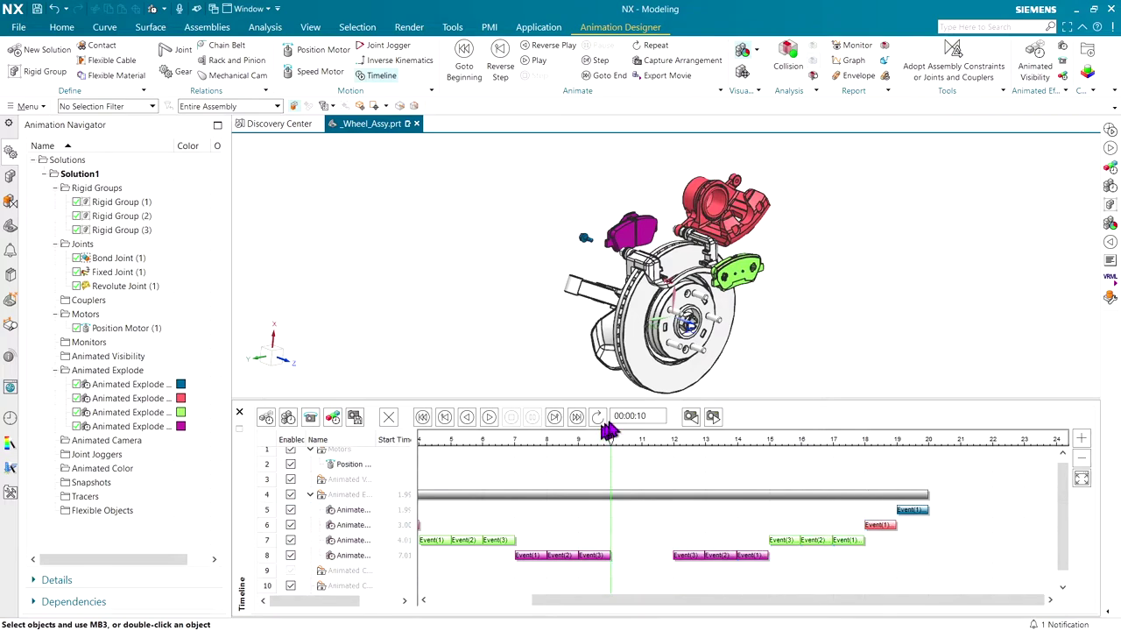
Switch the parts back to their original colors and advance the timeline marker to about 11 seconds
{"action": "left_click", "coordinate": [742, 50]}
{"action": "left_click_drag", "start_coordinate": [611, 438], "coordinate": [621, 438]}
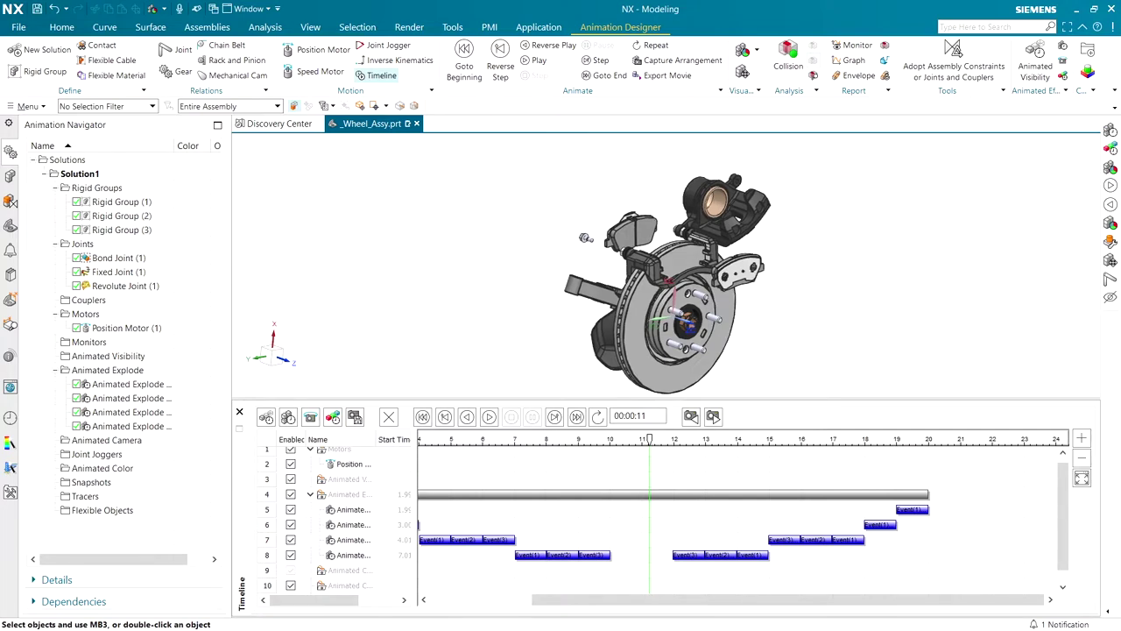
Start an Animated Color effect and select the friction linings of both brake pads as one effect
{"action": "left_click", "coordinate": [1063, 80]}
{"action": "scroll", "coordinate": [841, 145], "scroll_direction": "up", "scroll_amount": 6}
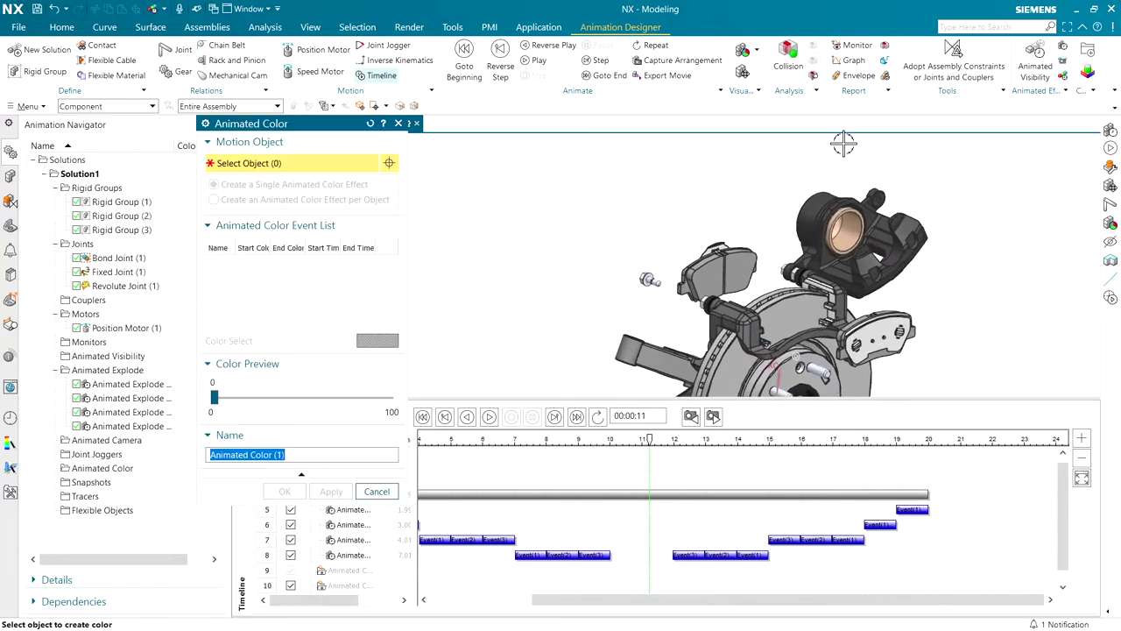
{"action": "left_click", "coordinate": [640, 214]}
{"action": "scroll", "coordinate": [636, 213], "scroll_direction": "down", "scroll_amount": 5}
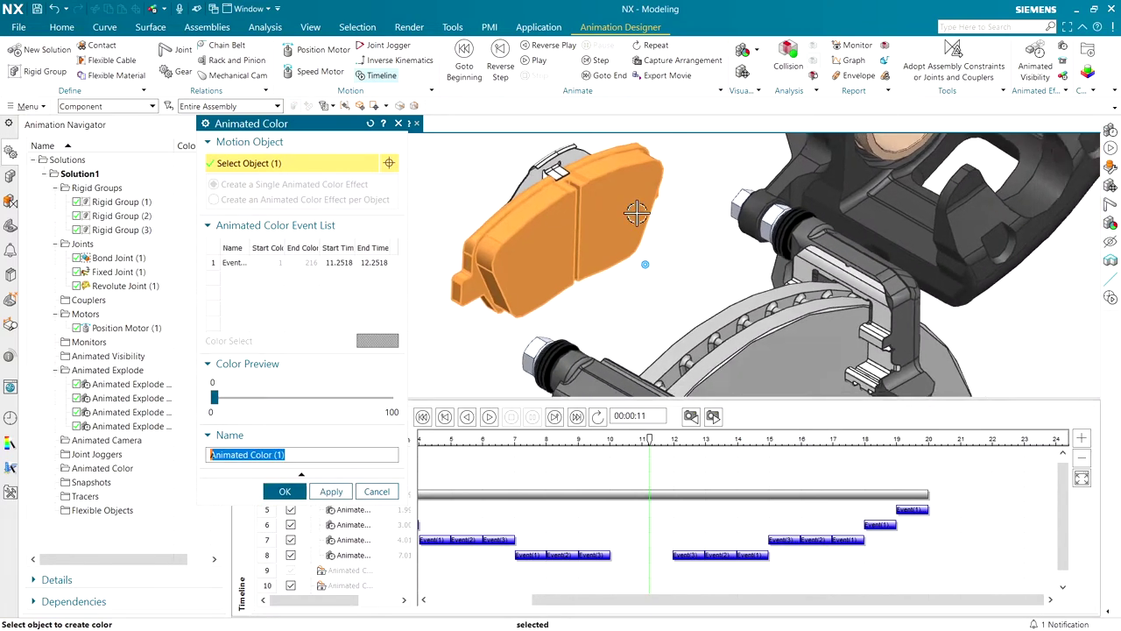
{"action": "middle_click_drag", "start_coordinate": [636, 213], "coordinate": [563, 196]}
{"action": "left_click", "coordinate": [793, 278]}
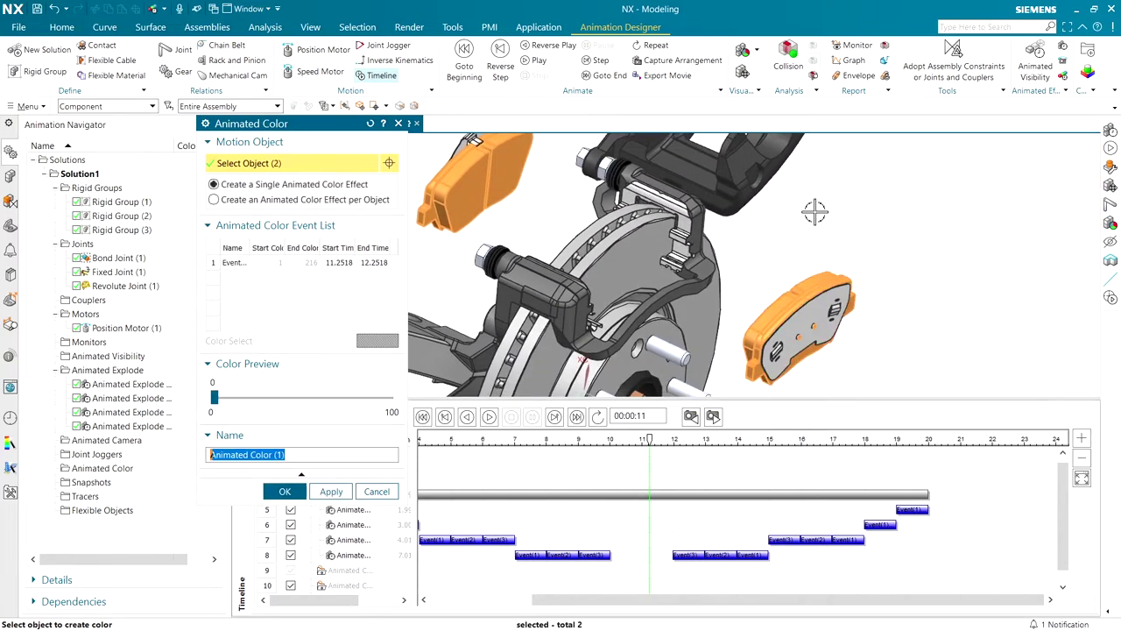
{"action": "middle_click_drag", "start_coordinate": [839, 217], "coordinate": [824, 208]}
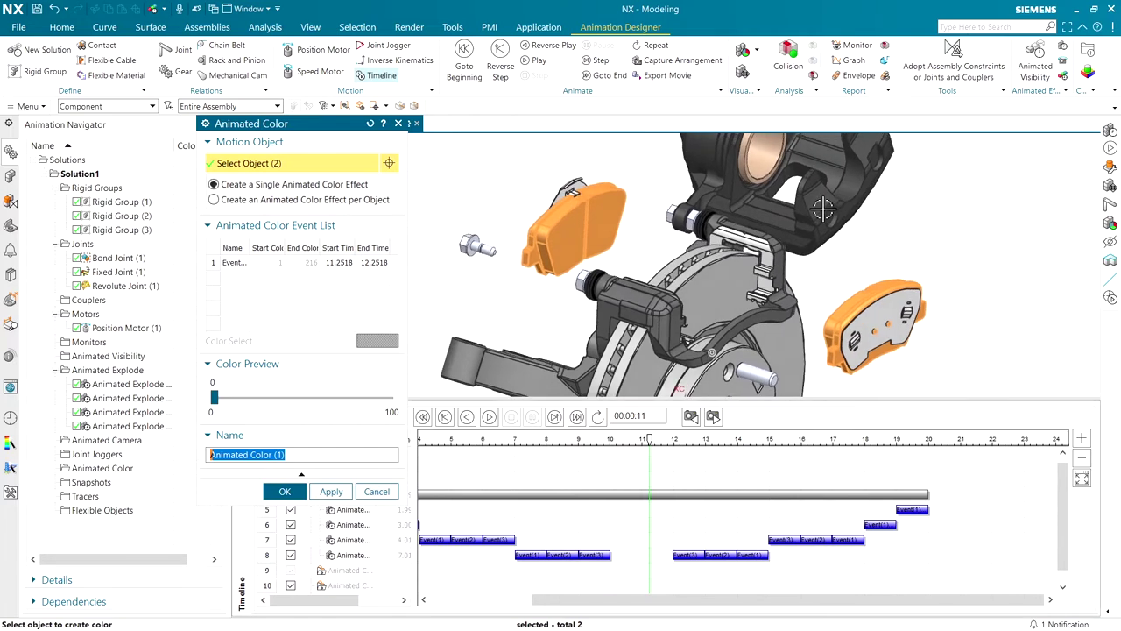
Set the color event's start color to Strong Brown (ID 189)
{"action": "left_click", "coordinate": [272, 266]}
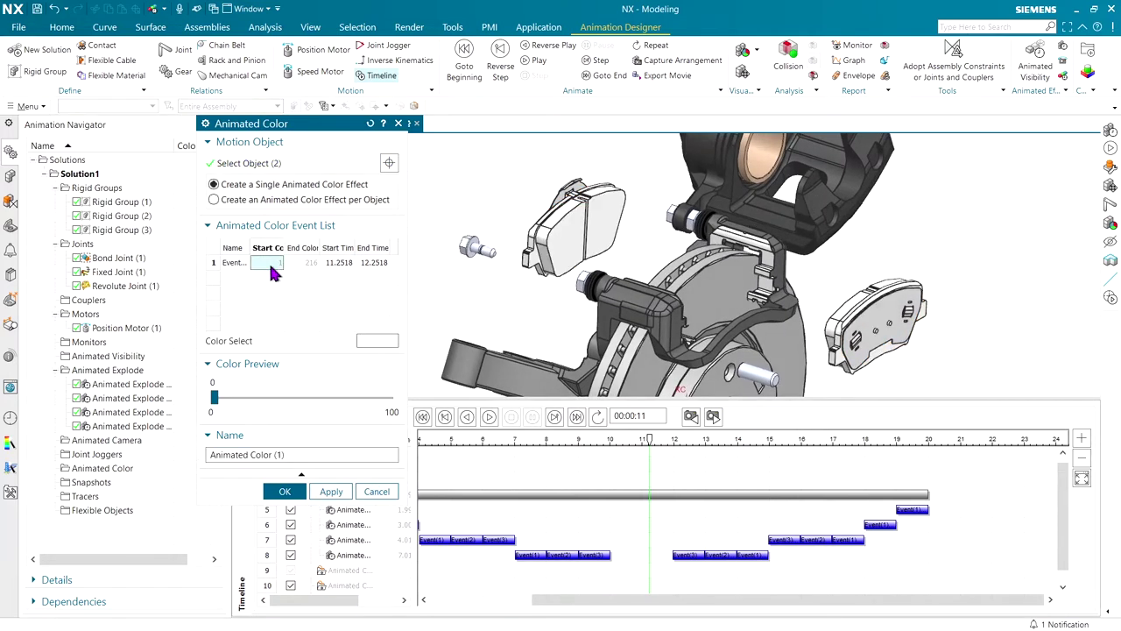
{"action": "left_click", "coordinate": [384, 340]}
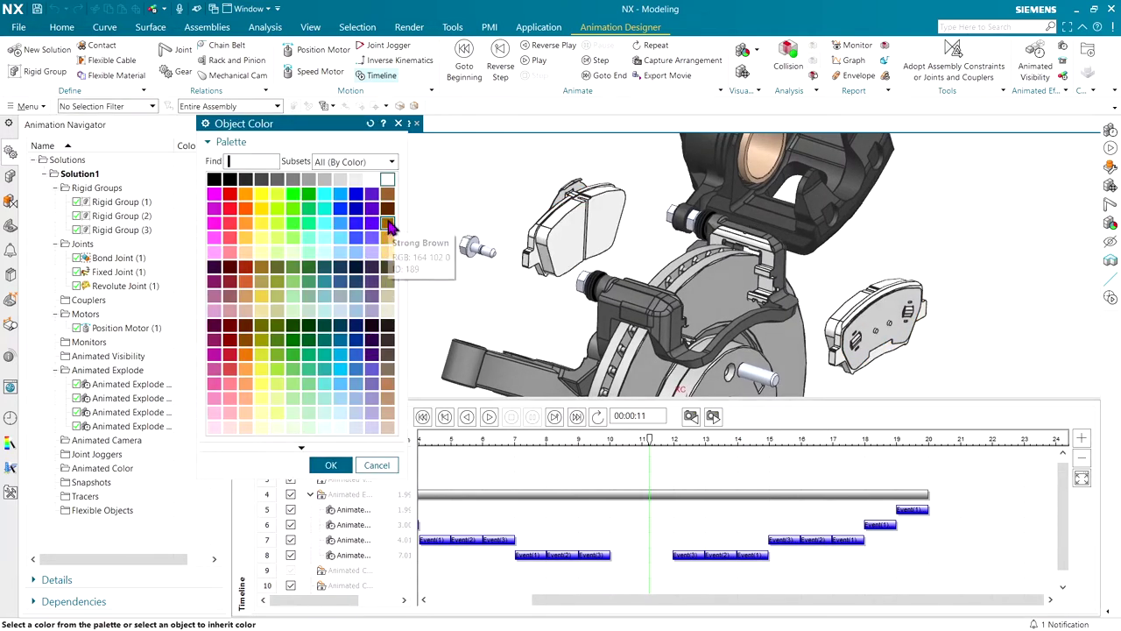
{"action": "left_click", "coordinate": [388, 223]}
{"action": "left_click", "coordinate": [334, 465]}
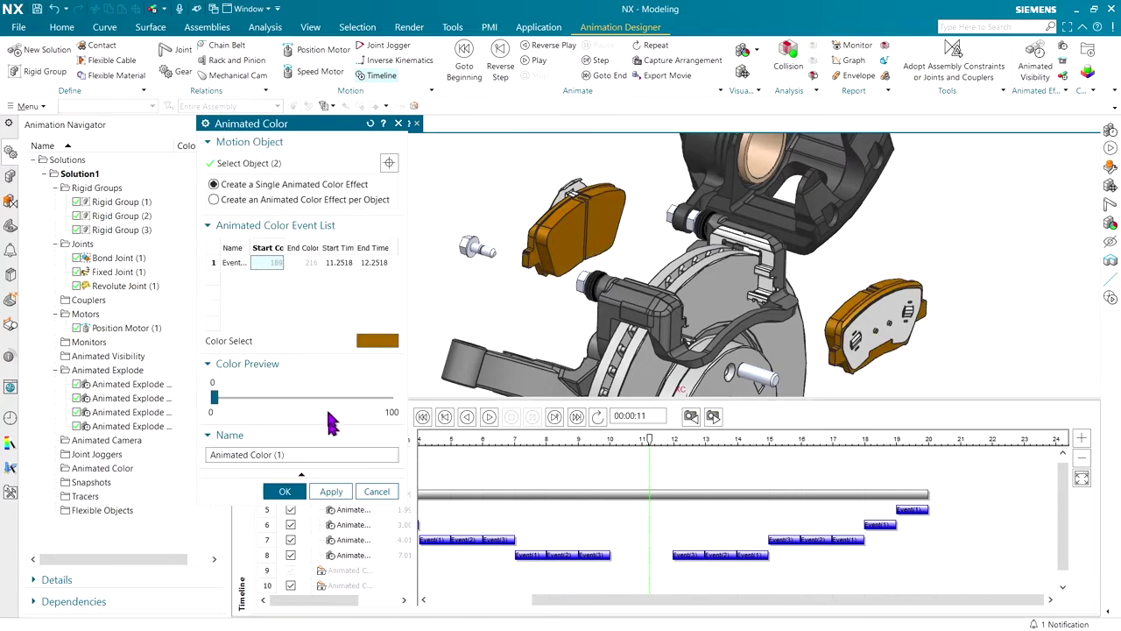
Set the color event's end color to light gray (ID 44)
{"action": "left_click", "coordinate": [307, 266]}
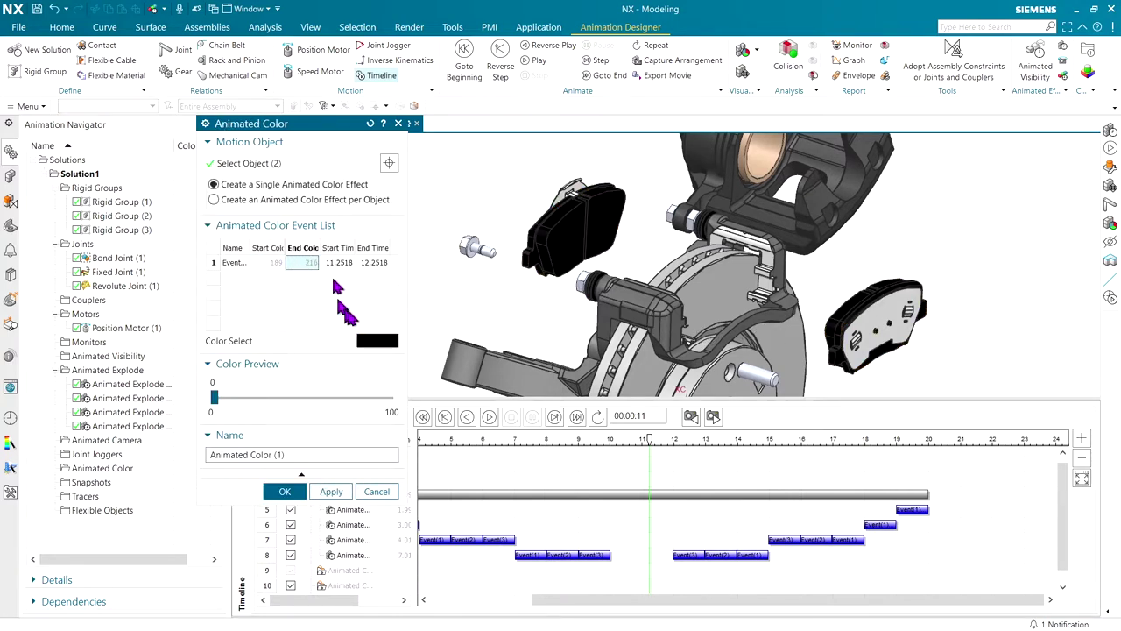
{"action": "left_click", "coordinate": [375, 344]}
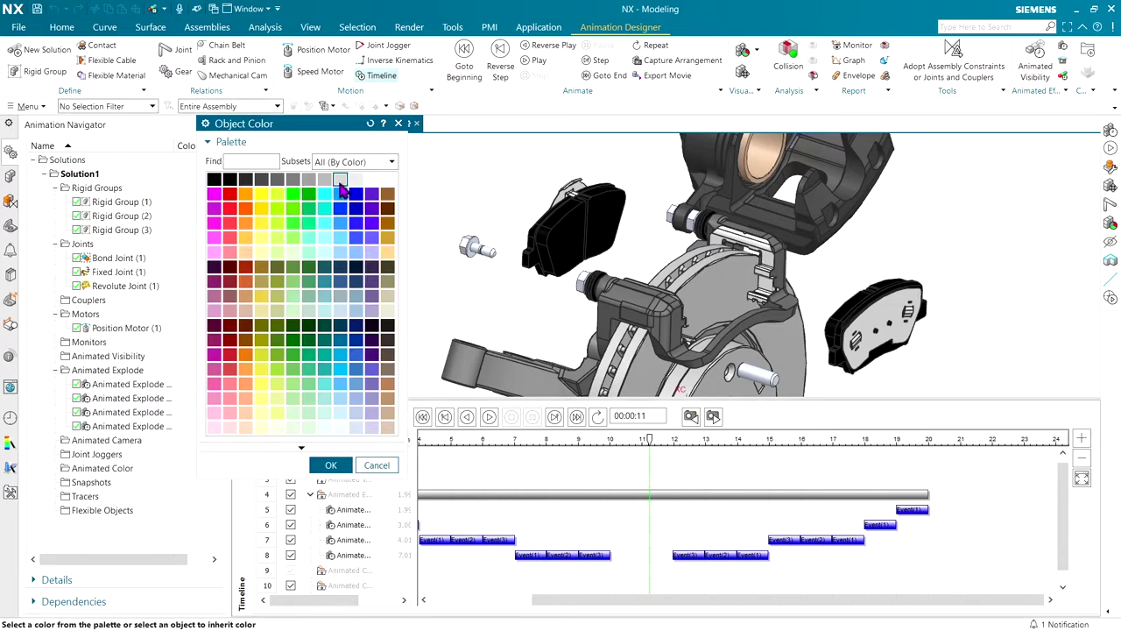
{"action": "left_click", "coordinate": [337, 463]}
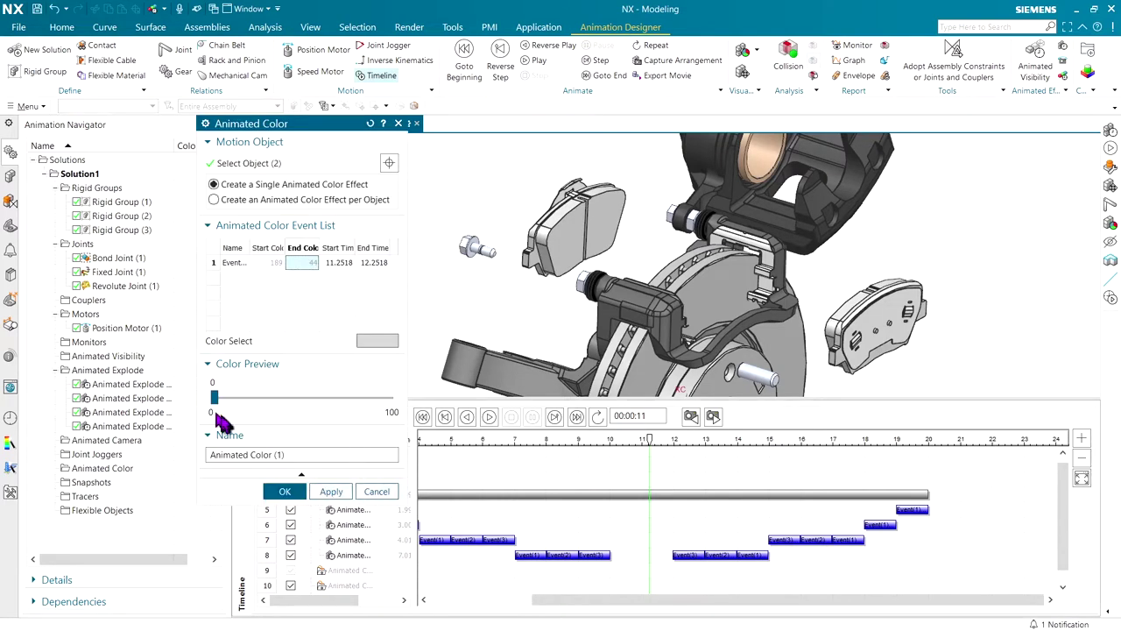
Preview the brown-to-gray transition on the brake pads and create the animated color effect
{"action": "left_click_drag", "start_coordinate": [214, 398], "coordinate": [218, 398]}
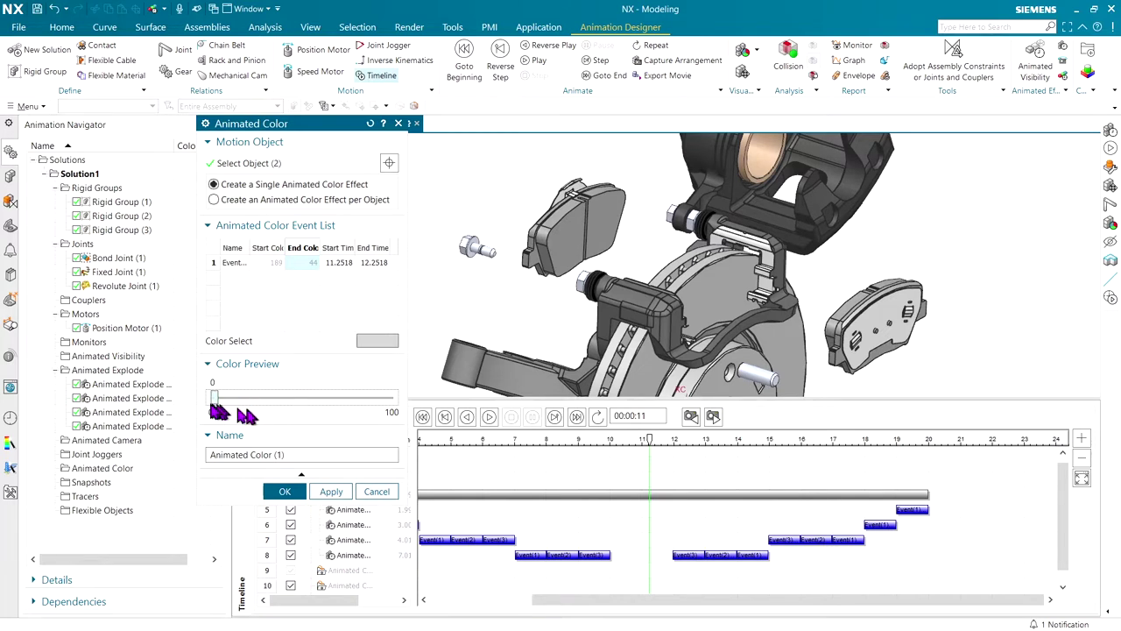
{"action": "left_click", "coordinate": [266, 263]}
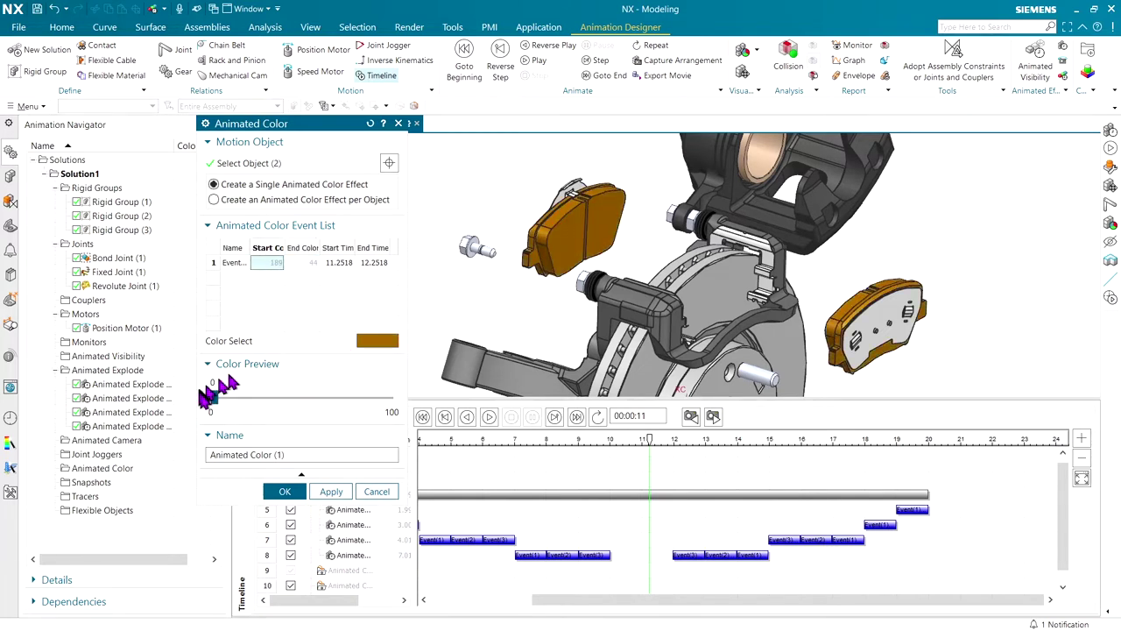
{"action": "left_click_drag", "start_coordinate": [219, 384], "coordinate": [191, 399]}
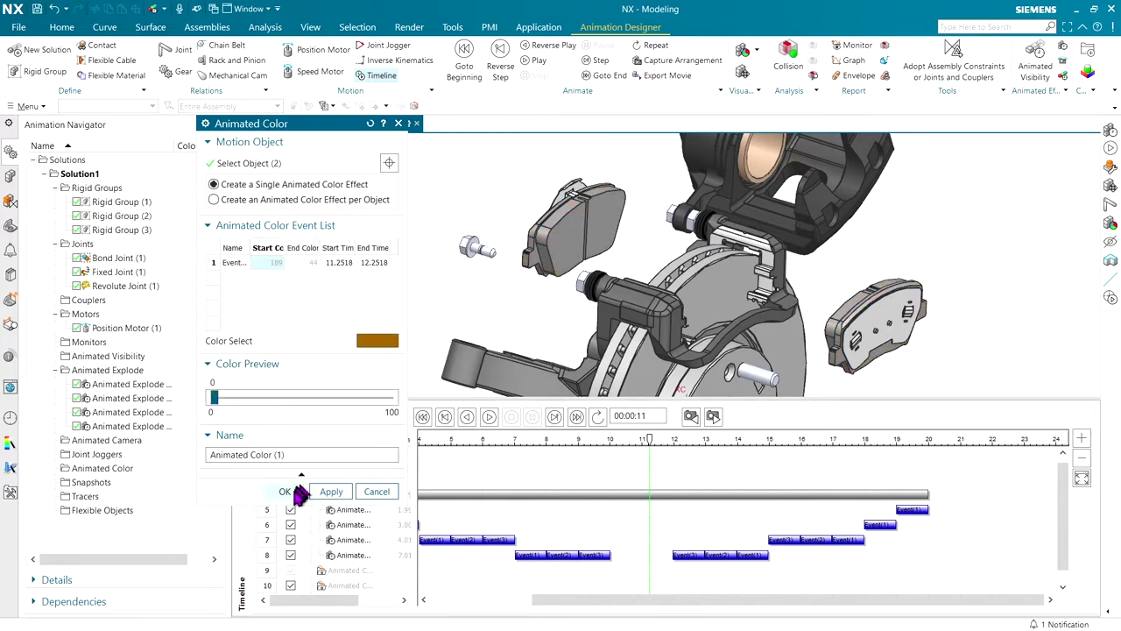
{"action": "left_click", "coordinate": [287, 491]}
Set the animation time to 10 s and select the caliper piston for a new Animated Explode effect
{"action": "left_click_drag", "start_coordinate": [647, 439], "coordinate": [732, 464]}
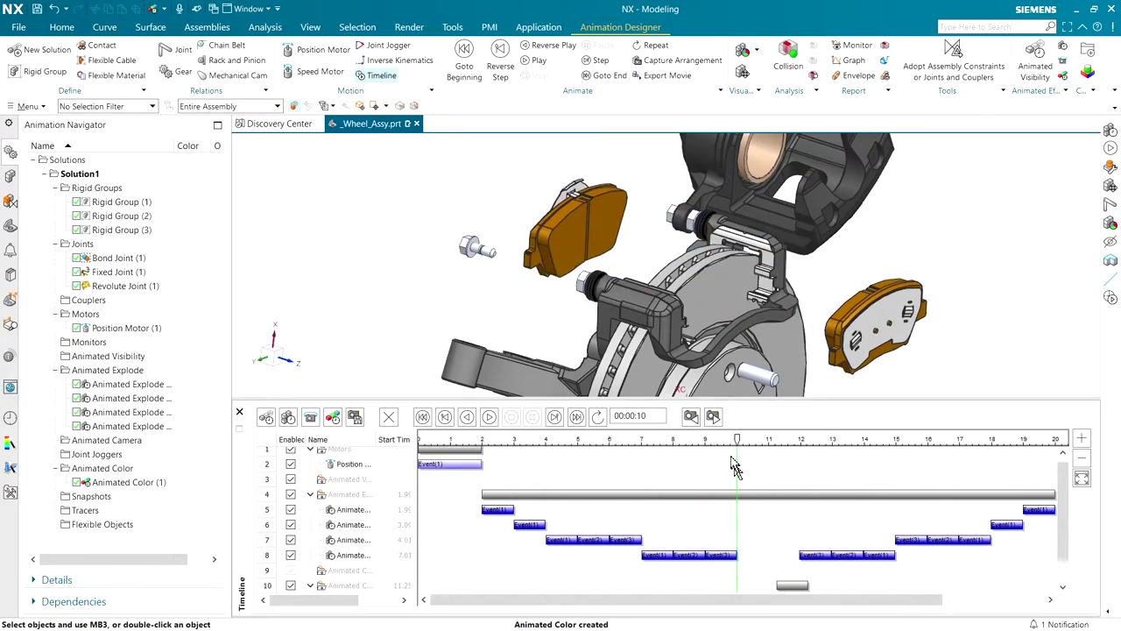
{"action": "middle_click_drag", "start_coordinate": [513, 310], "coordinate": [514, 313]}
{"action": "scroll", "coordinate": [661, 231], "scroll_direction": "up", "scroll_amount": 3}
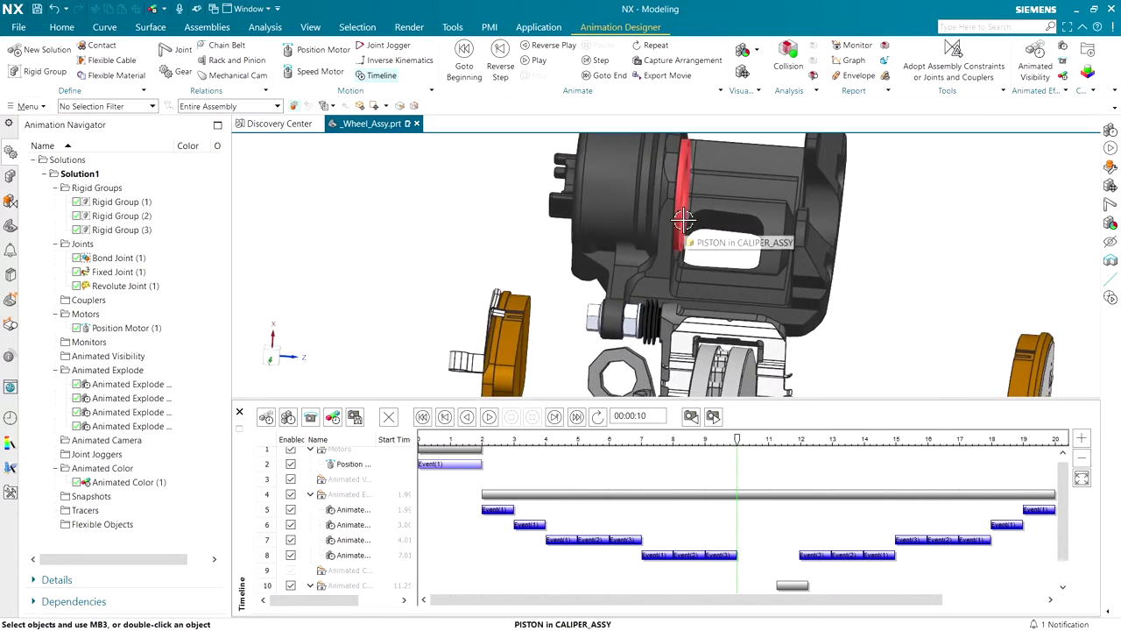
{"action": "scroll", "coordinate": [683, 220], "scroll_direction": "down", "scroll_amount": 2}
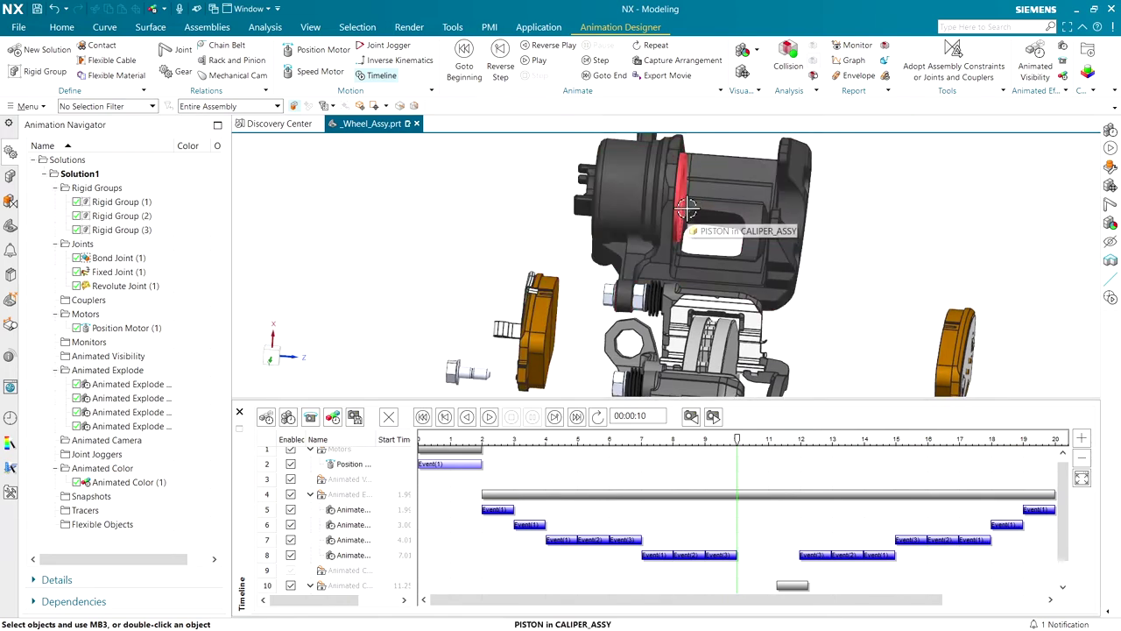
{"action": "middle_click_drag", "start_coordinate": [687, 209], "coordinate": [780, 397]}
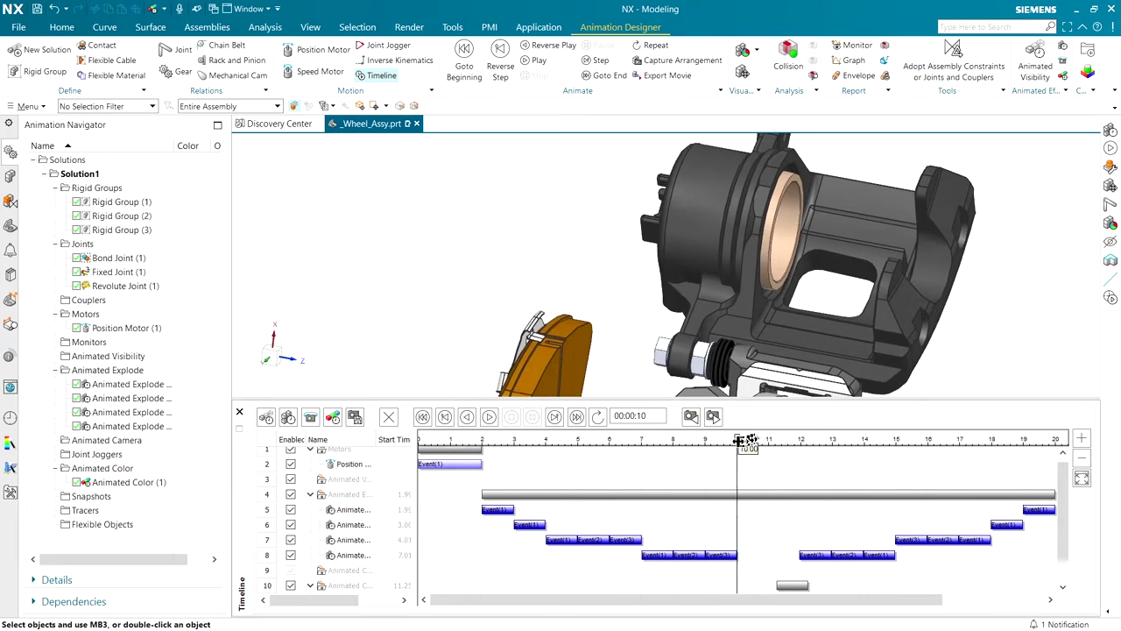
{"action": "left_click", "coordinate": [1065, 51]}
{"action": "left_click", "coordinate": [858, 239]}
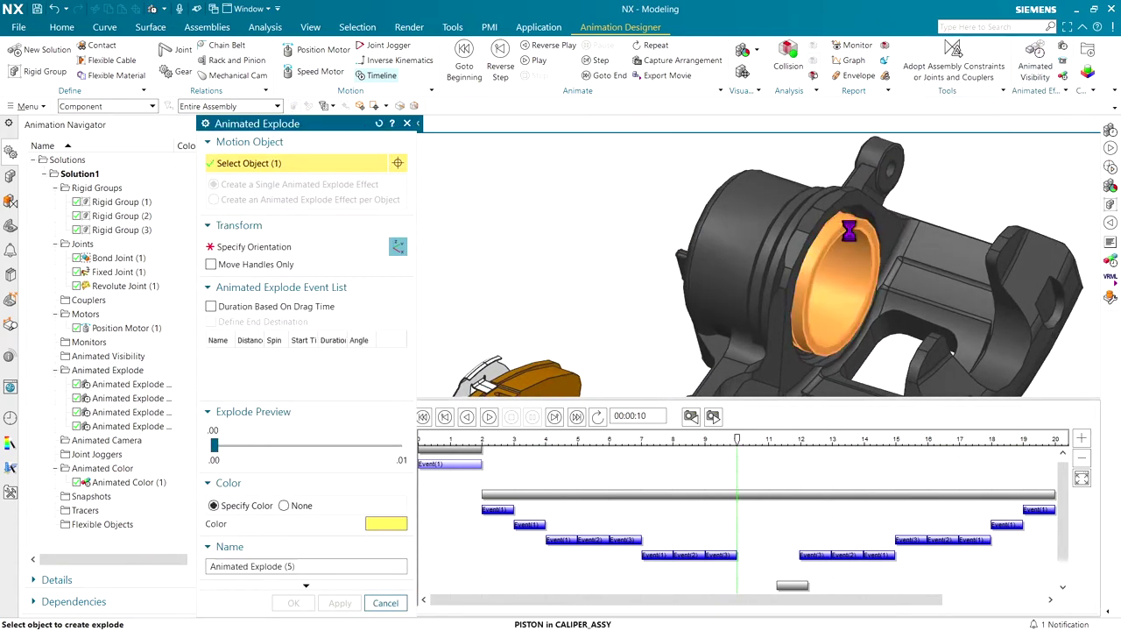
Move the piston about 3 mm along ZC into the caliper cylinder and create the explode effect
{"action": "left_click", "coordinate": [320, 248]}
{"action": "scroll", "coordinate": [855, 303], "scroll_direction": "up", "scroll_amount": 3}
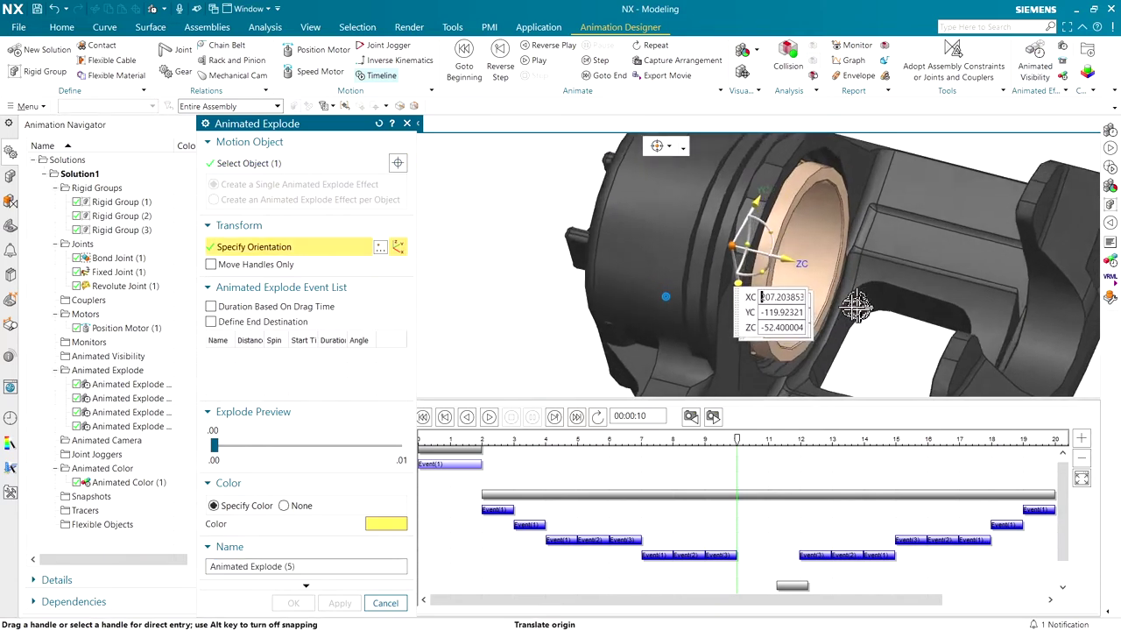
{"action": "middle_click_drag", "start_coordinate": [856, 303], "coordinate": [725, 254]}
{"action": "left_click_drag", "start_coordinate": [712, 242], "coordinate": [690, 244]}
{"action": "left_click", "coordinate": [339, 602]}
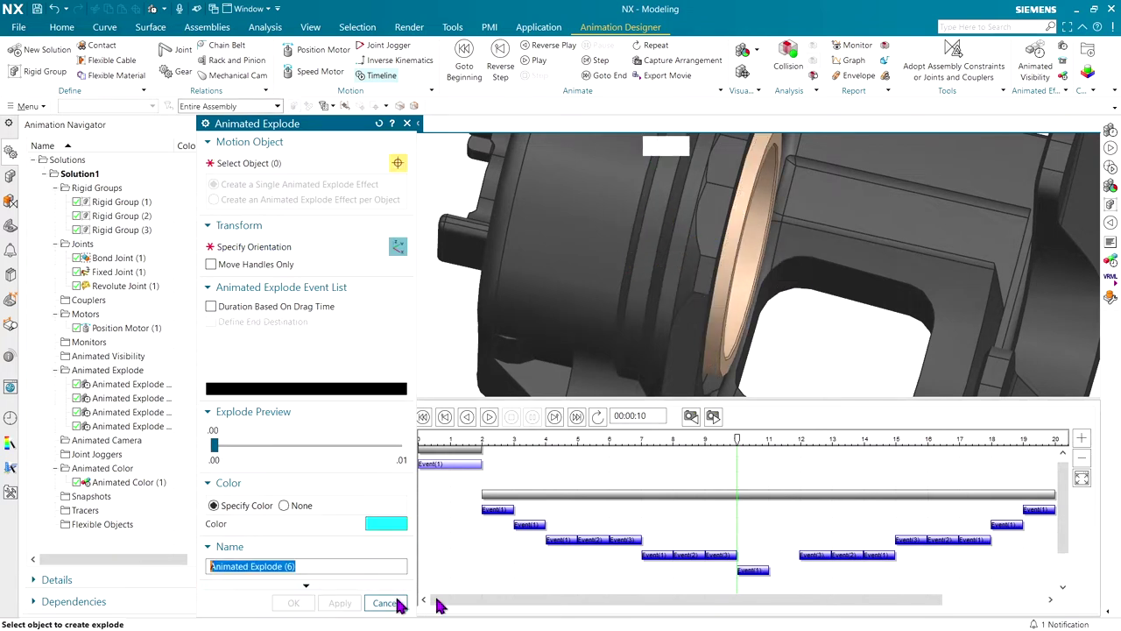
Advance the animation to 11 s and select the caliper with its related parts, four objects in all, for a single explode effect
{"action": "left_click_drag", "start_coordinate": [736, 433], "coordinate": [748, 437]}
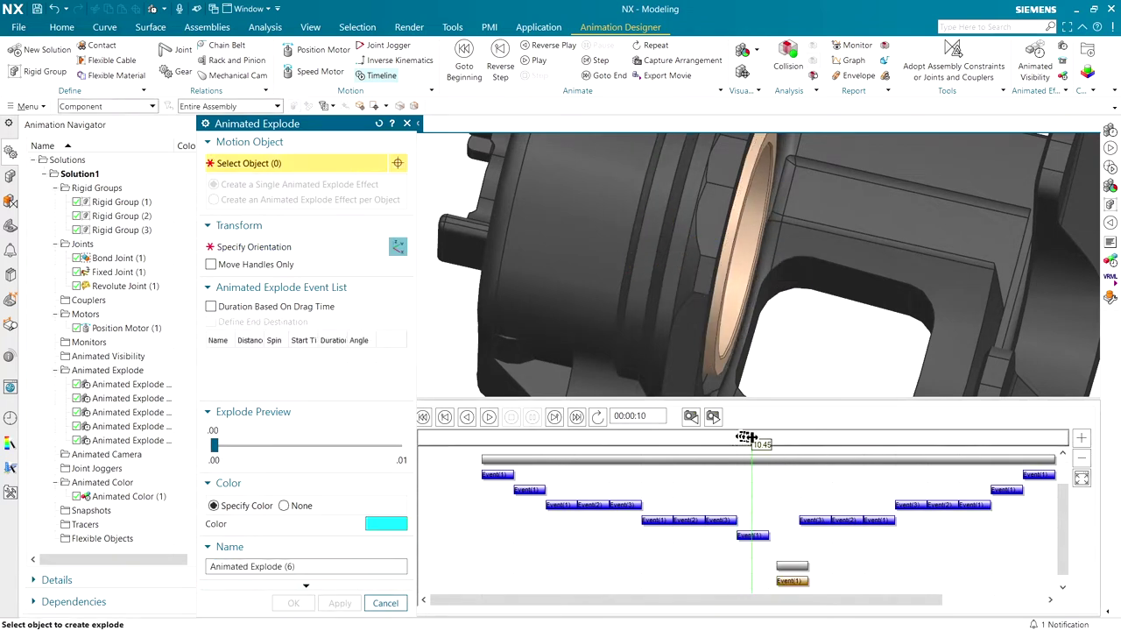
{"action": "scroll", "coordinate": [613, 298], "scroll_direction": "down", "scroll_amount": 4}
{"action": "middle_click_drag", "start_coordinate": [648, 324], "coordinate": [711, 326], "text": "shift"}
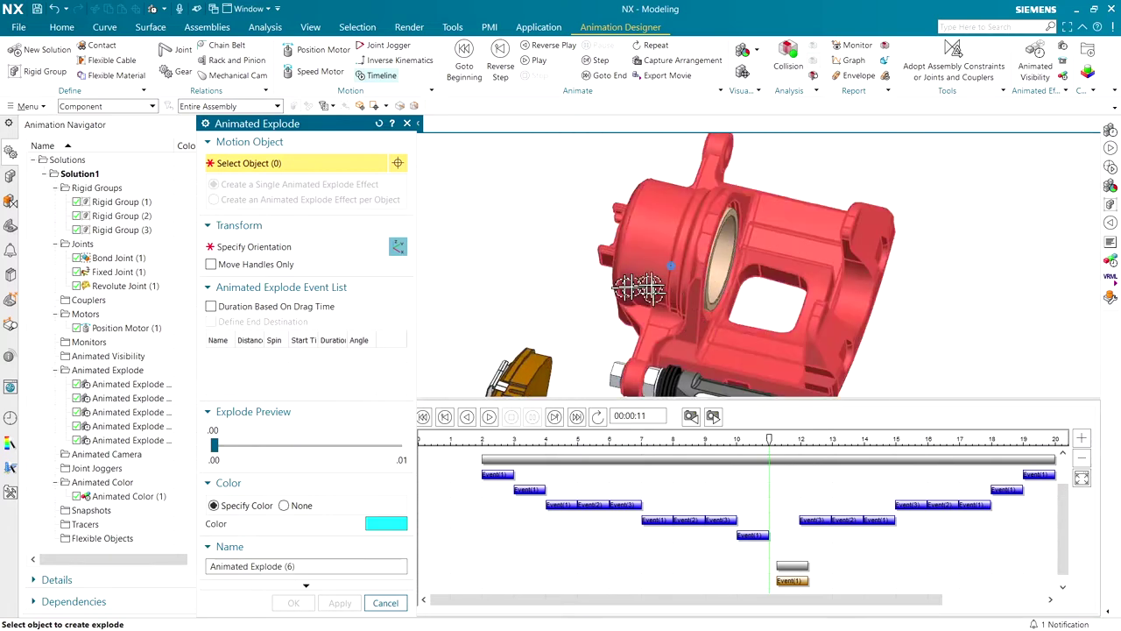
{"action": "left_click", "coordinate": [671, 277]}
{"action": "scroll", "coordinate": [701, 250], "scroll_direction": "up", "scroll_amount": 5}
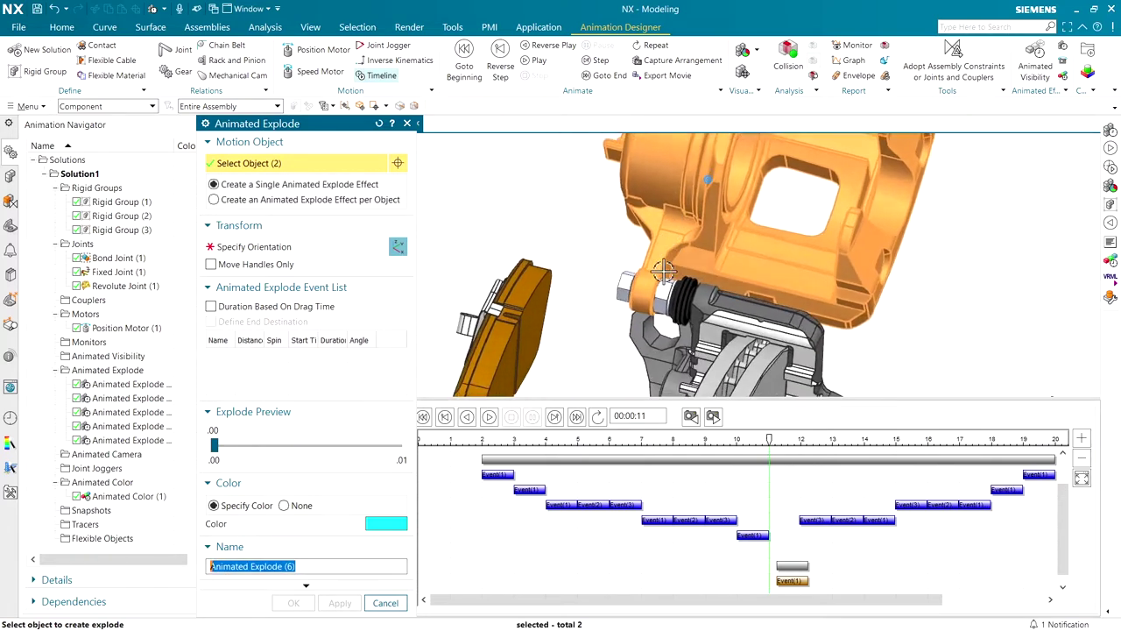
{"action": "left_click", "coordinate": [708, 237]}
{"action": "left_click", "coordinate": [634, 216]}
{"action": "scroll", "coordinate": [555, 323], "scroll_direction": "down", "scroll_amount": 5}
{"action": "key", "text": "Home"}
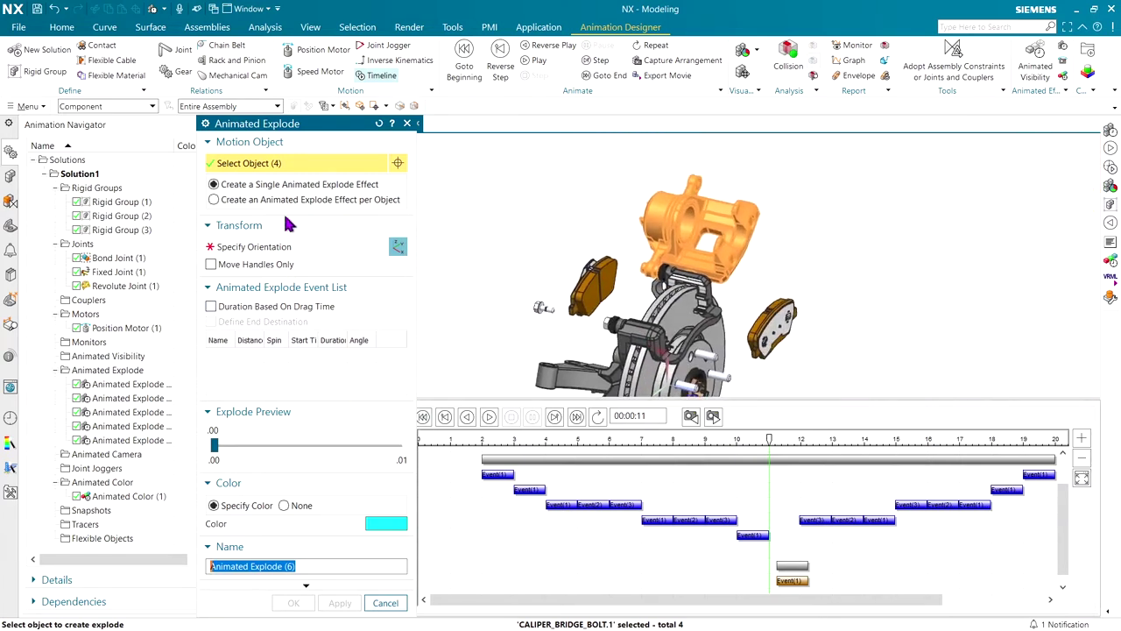
Move the selected caliper parts 7 mm along ZC over 1 second and create the explode effect
{"action": "left_click", "coordinate": [256, 246]}
{"action": "scroll", "coordinate": [718, 281], "scroll_direction": "up", "scroll_amount": 5}
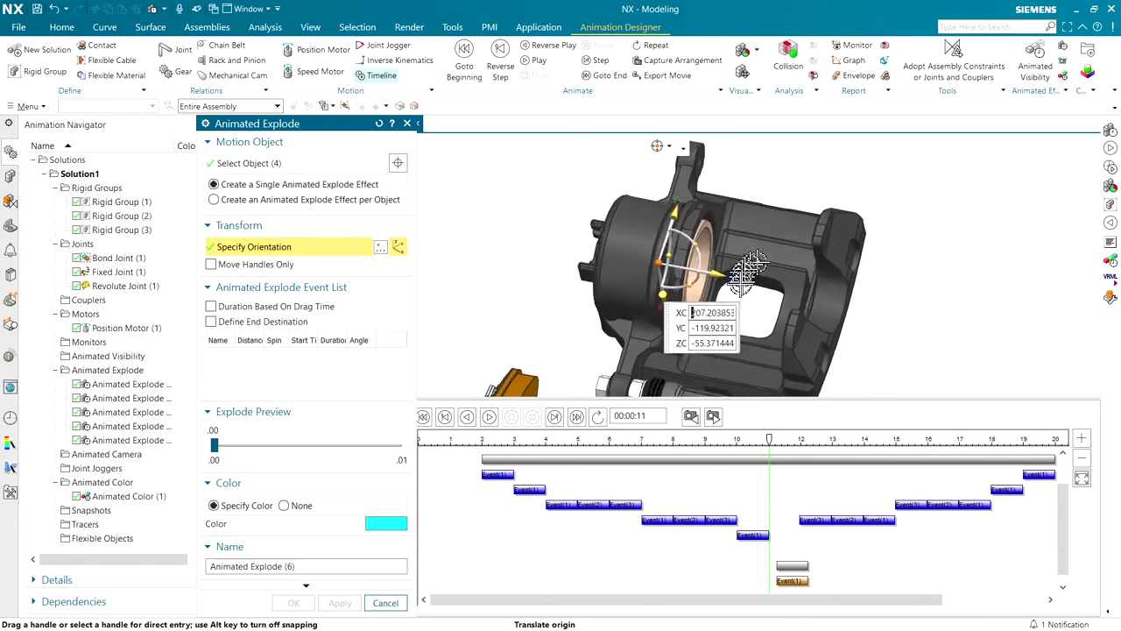
{"action": "left_click_drag", "start_coordinate": [716, 276], "coordinate": [574, 267]}
{"action": "middle_click_drag", "start_coordinate": [571, 267], "coordinate": [551, 275]}
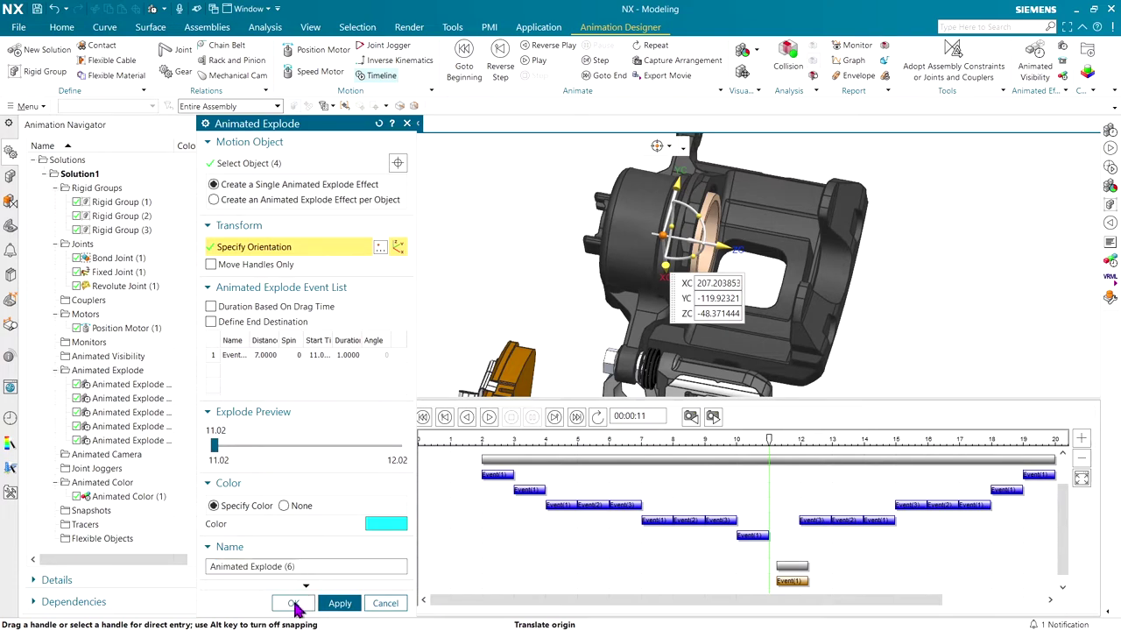
{"action": "left_click", "coordinate": [294, 603]}
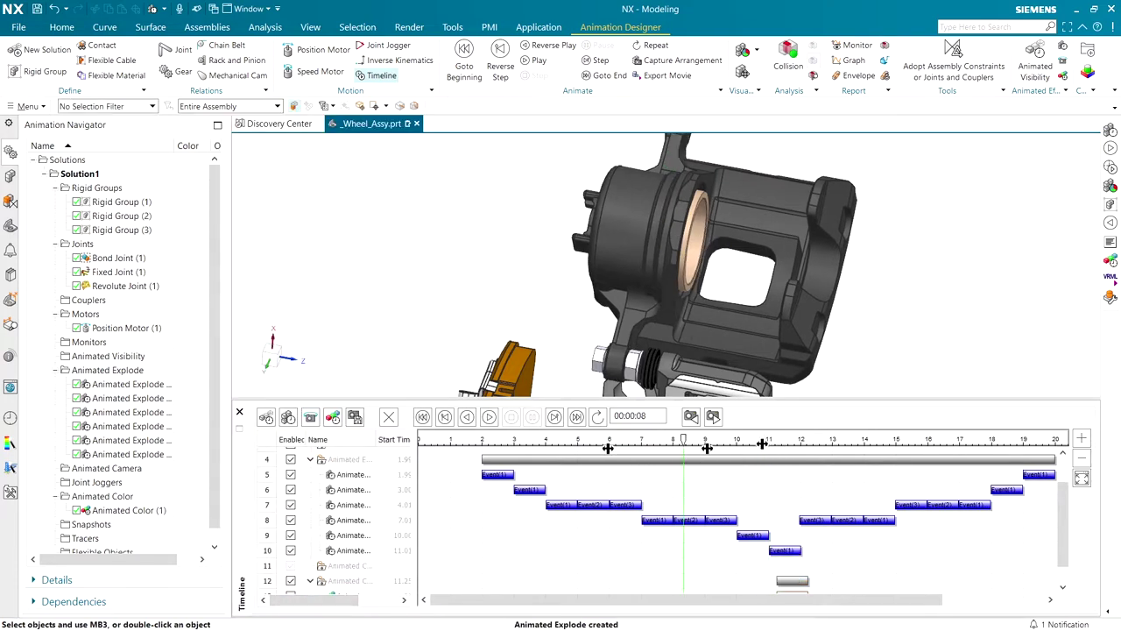
Return the animation to its start, close the timeline and play the whole brake assembly sequence
{"action": "left_click_drag", "start_coordinate": [608, 448], "coordinate": [340, 455]}
{"action": "left_click", "coordinate": [238, 412]}
{"action": "middle_click_drag", "start_coordinate": [248, 406], "coordinate": [395, 320]}
{"action": "left_click", "coordinate": [525, 61]}
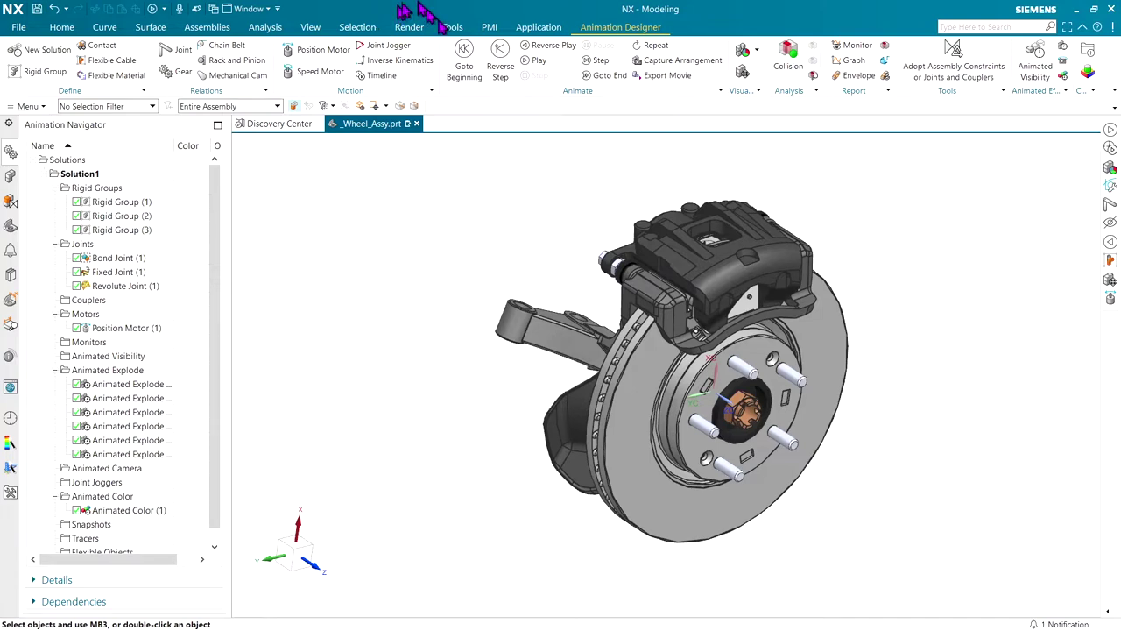
{"action": "left_click", "coordinate": [530, 61]}
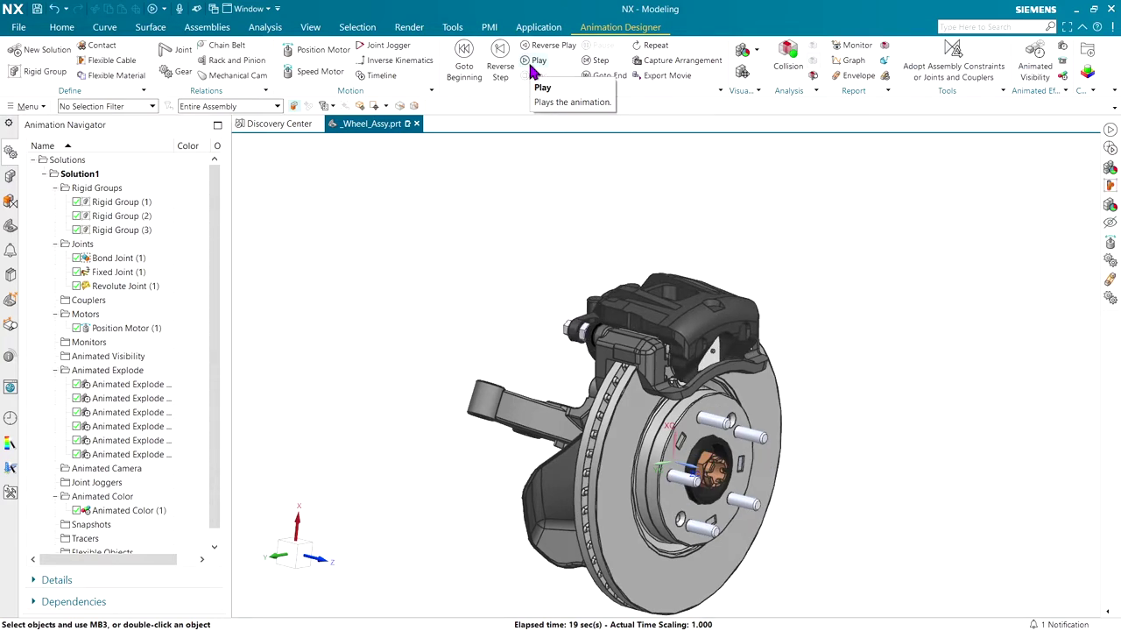
Reopen the timeline in a reduced height and capture an animated camera view of the full wheel assembly at 0 s
{"action": "left_click", "coordinate": [379, 77]}
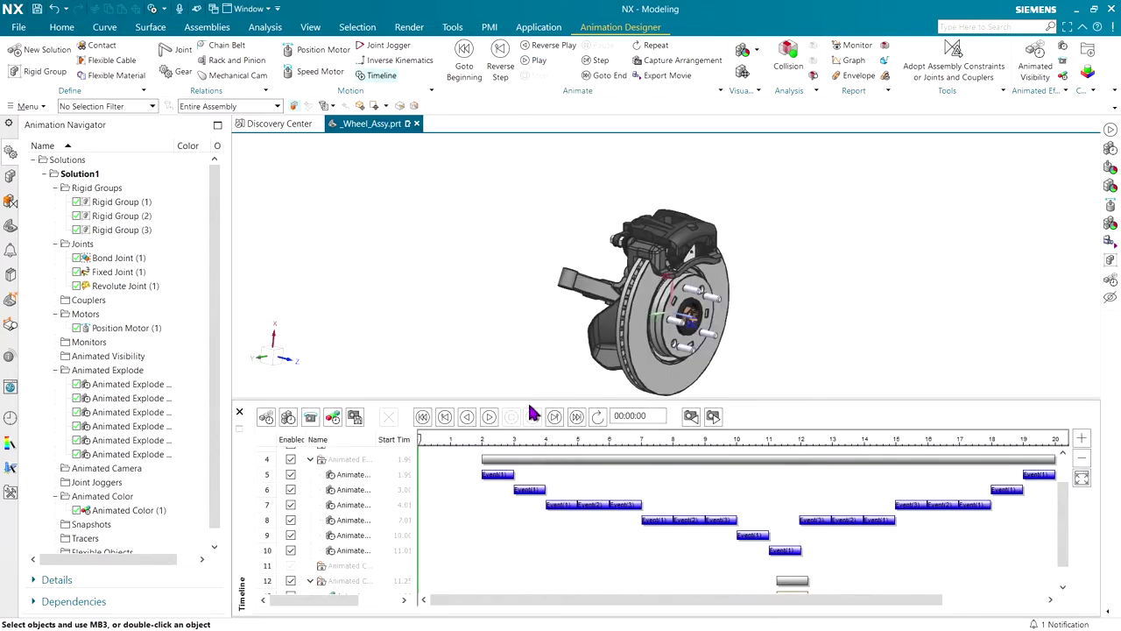
{"action": "left_click_drag", "start_coordinate": [529, 396], "coordinate": [519, 564]}
{"action": "key", "text": "Home"}
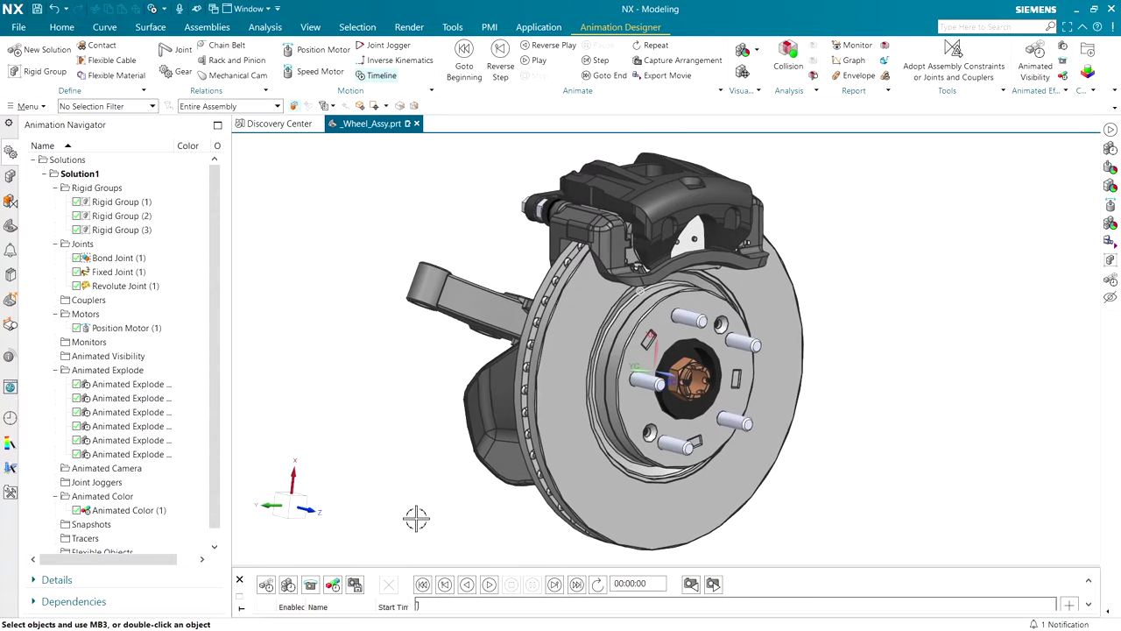
{"action": "middle_click_drag", "start_coordinate": [416, 518], "coordinate": [416, 519]}
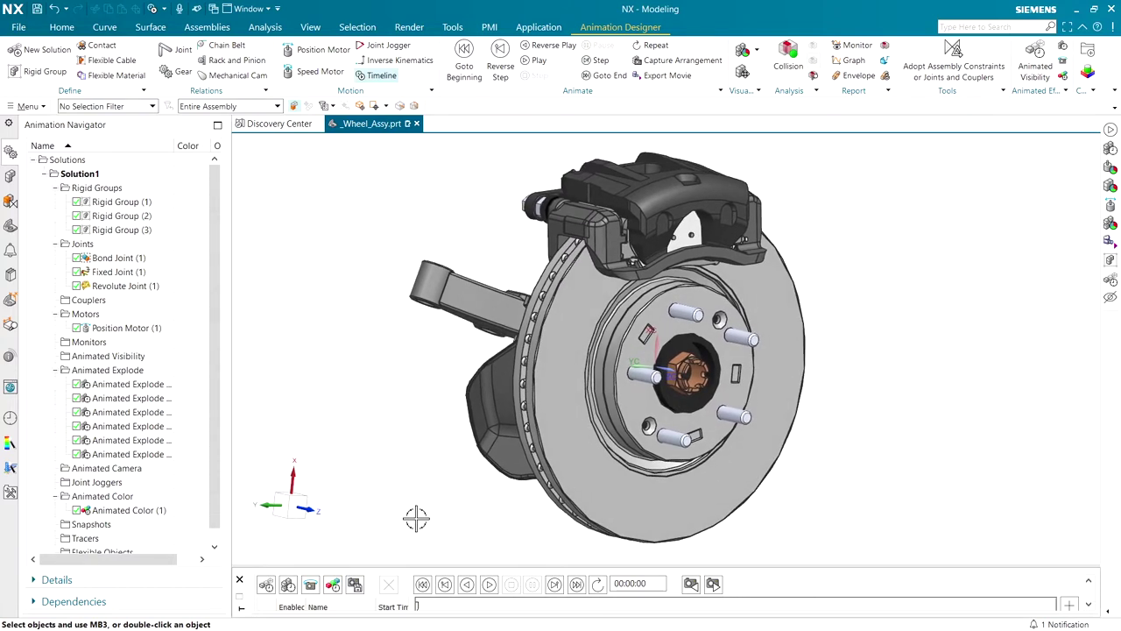
{"action": "left_click", "coordinate": [309, 587]}
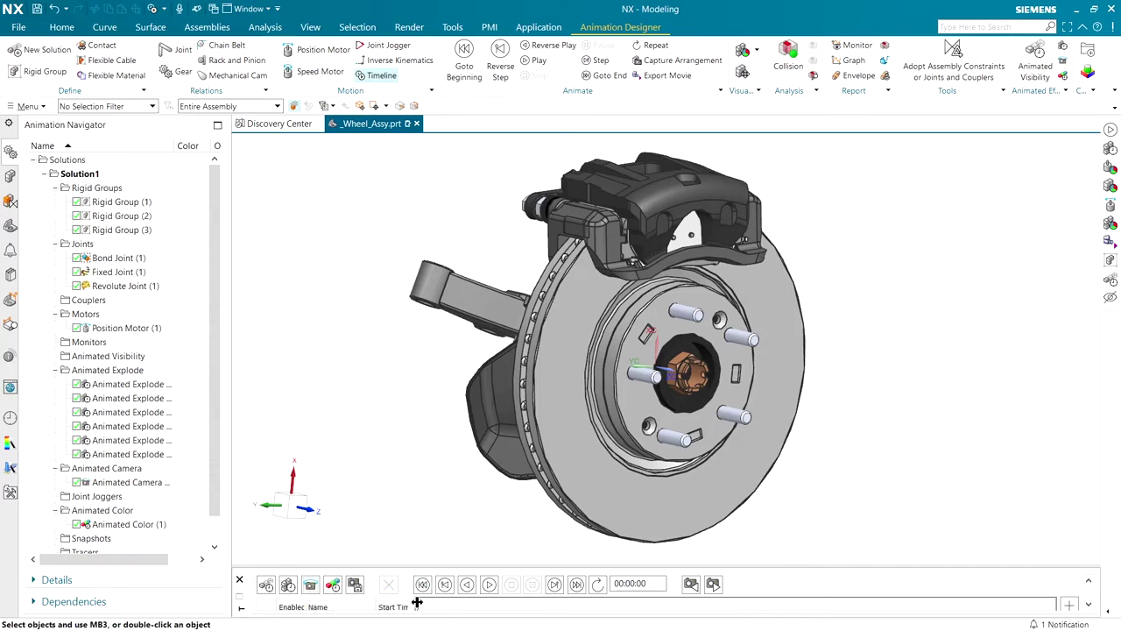
Capture the same overall camera view at 1.80 s, plus a close-up of the caliper bolts at about 2 s
{"action": "left_click_drag", "start_coordinate": [417, 603], "coordinate": [473, 611]}
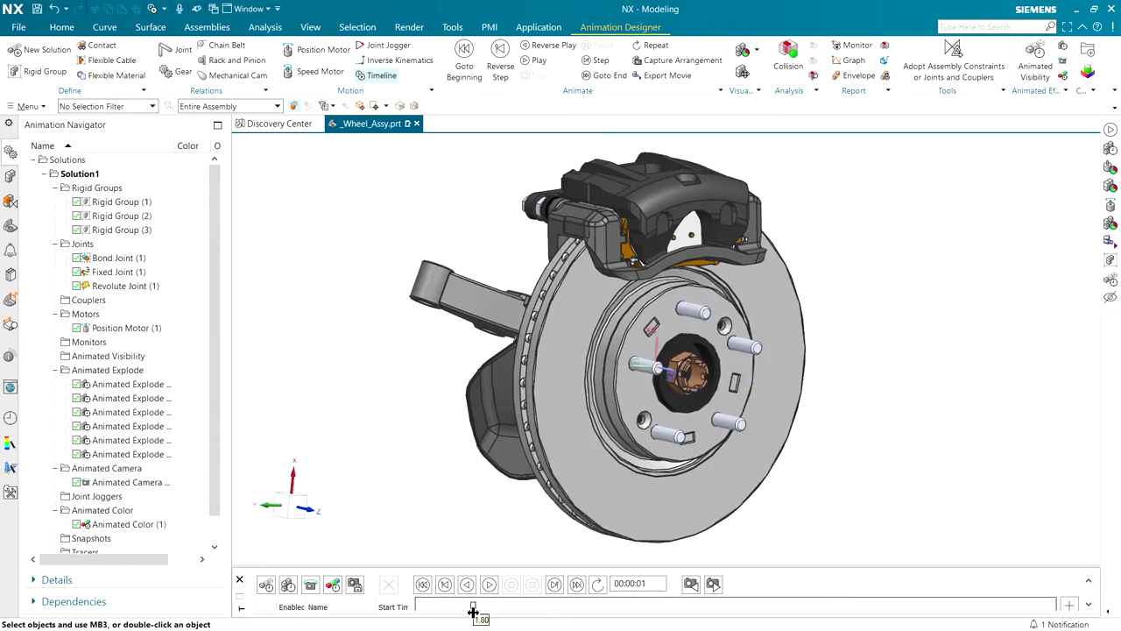
{"action": "left_click", "coordinate": [309, 588]}
{"action": "left_click_drag", "start_coordinate": [472, 604], "coordinate": [487, 611]}
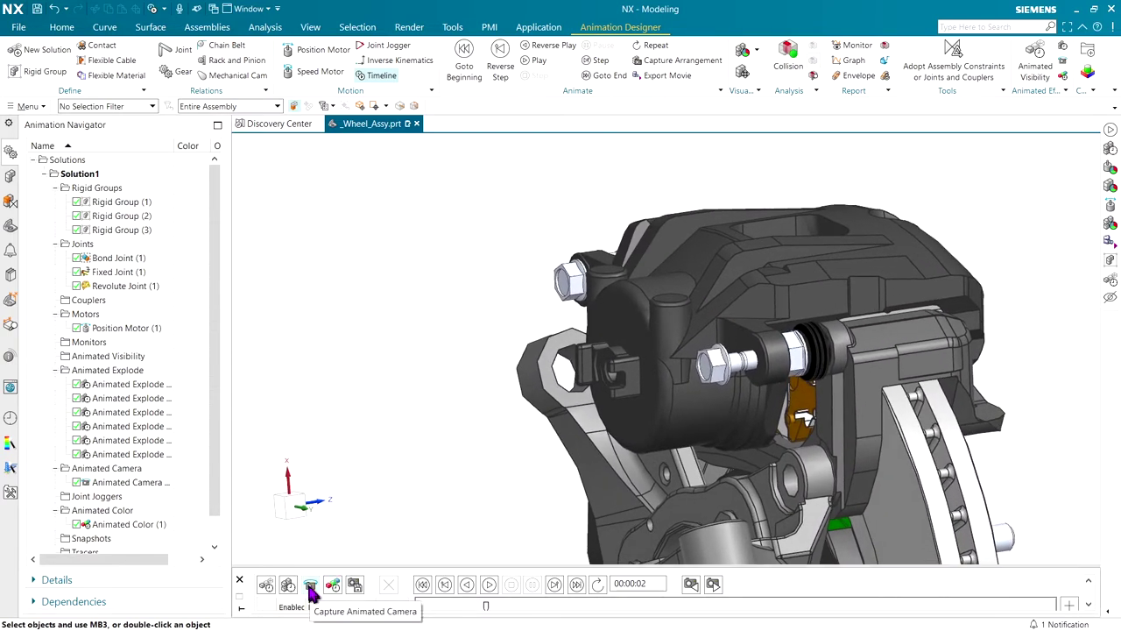
Capture the bolt removal view at 3 s and a camera view framing the caliper as it swings open
{"action": "left_click_drag", "start_coordinate": [485, 606], "coordinate": [515, 611]}
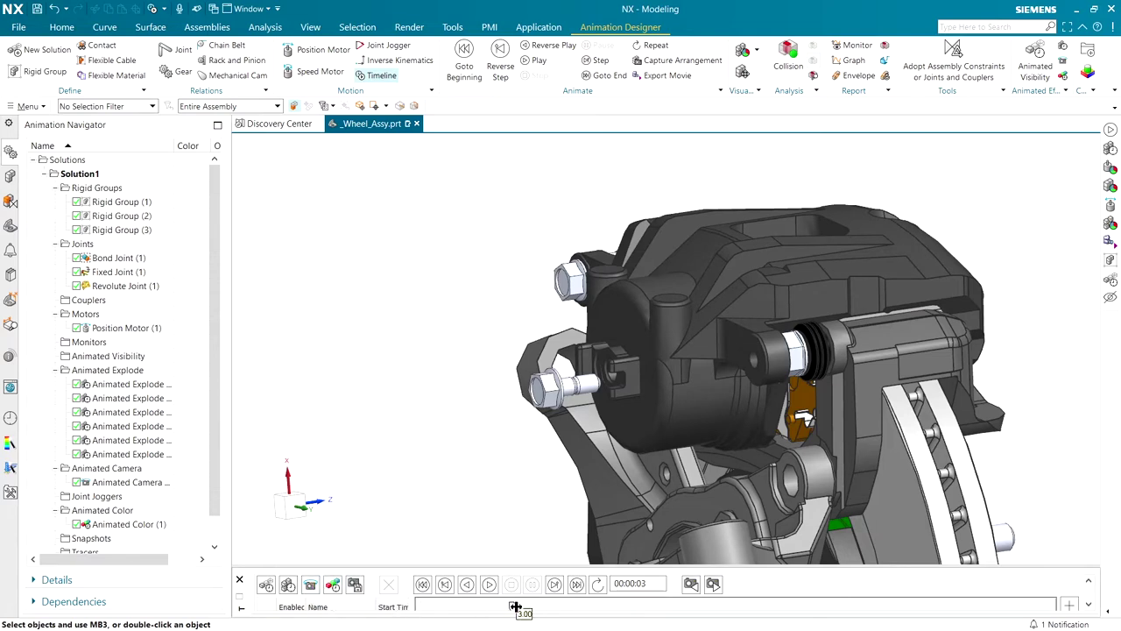
{"action": "left_click_drag", "start_coordinate": [515, 607], "coordinate": [521, 609]}
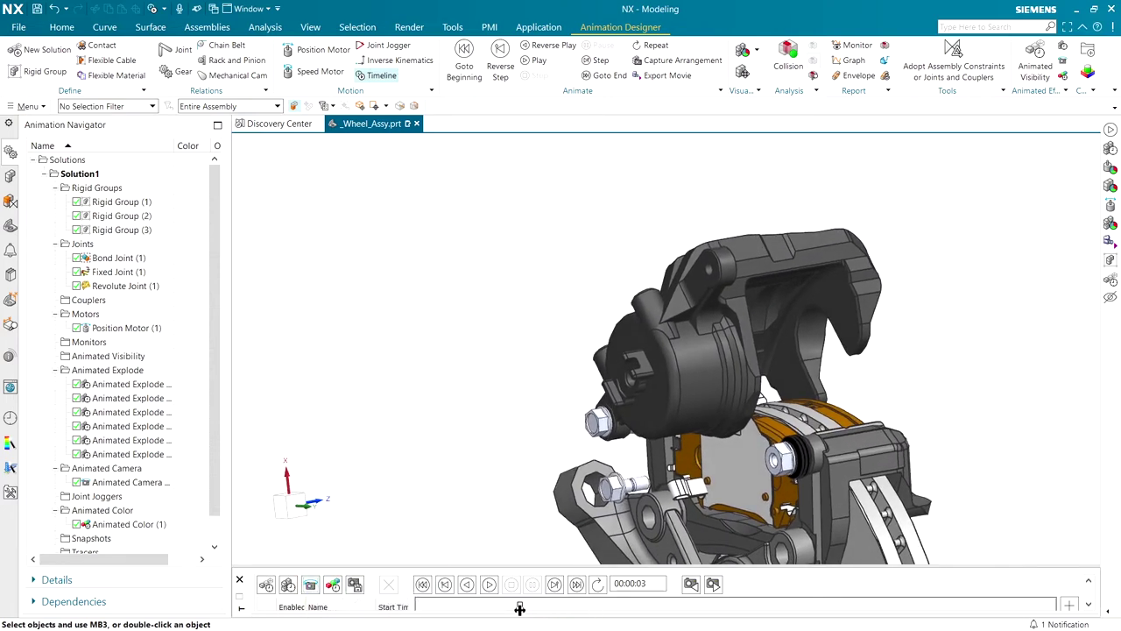
{"action": "left_click_drag", "start_coordinate": [520, 607], "coordinate": [540, 607]}
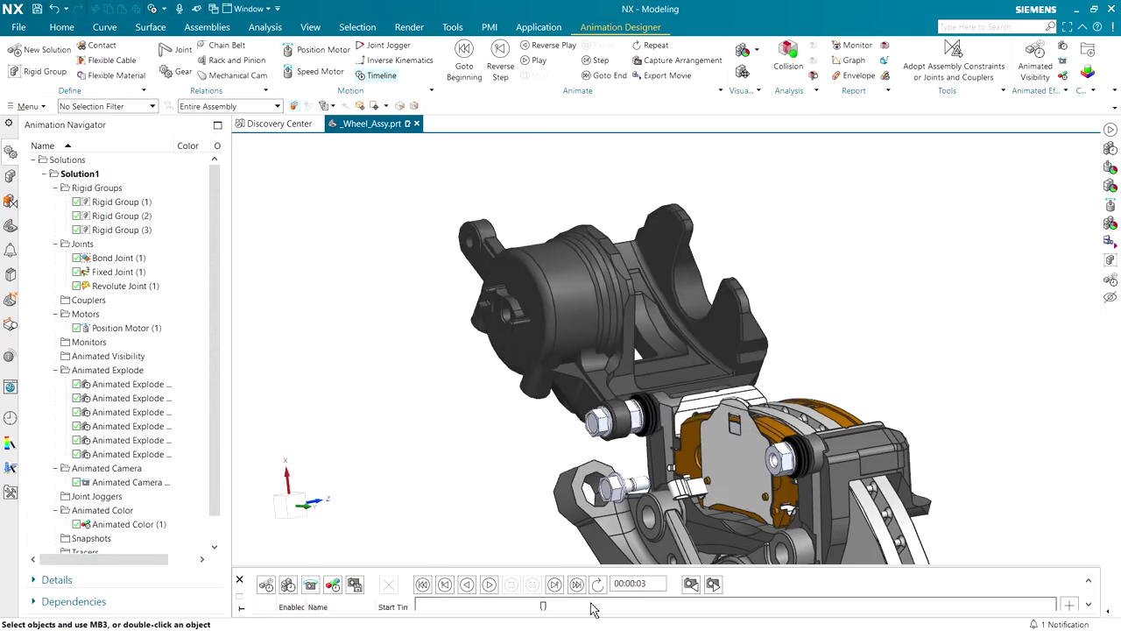
Capture animated camera views of the opened caliper and outer pad at about 4 s and of the inner pad at about 7 s
{"action": "left_click_drag", "start_coordinate": [544, 607], "coordinate": [557, 607]}
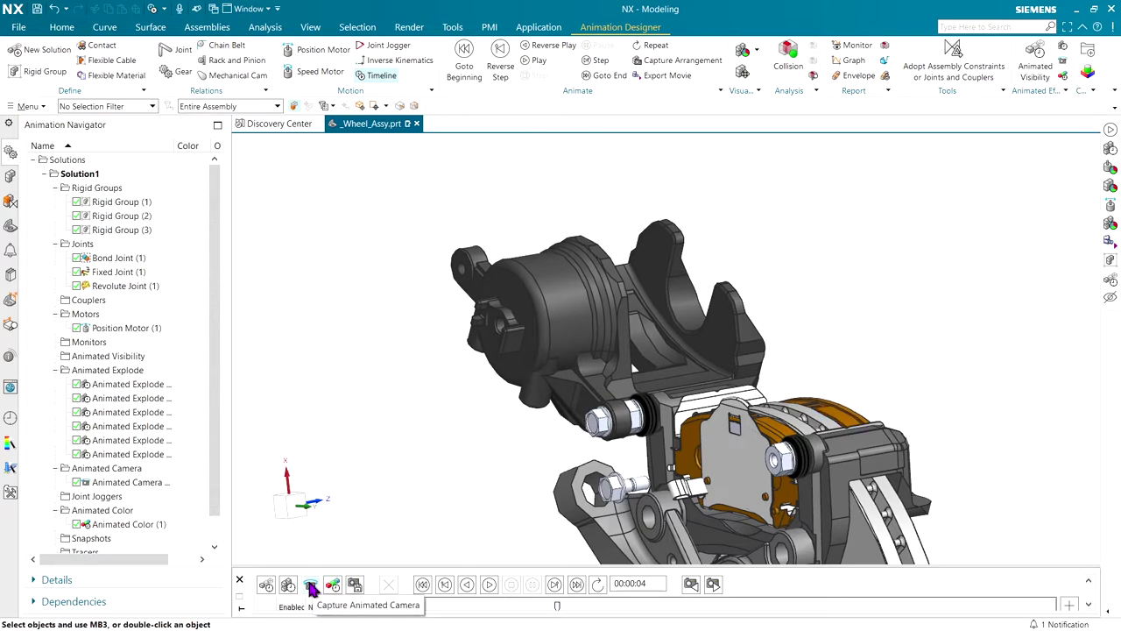
{"action": "middle_click_drag", "start_coordinate": [338, 415], "coordinate": [338, 414]}
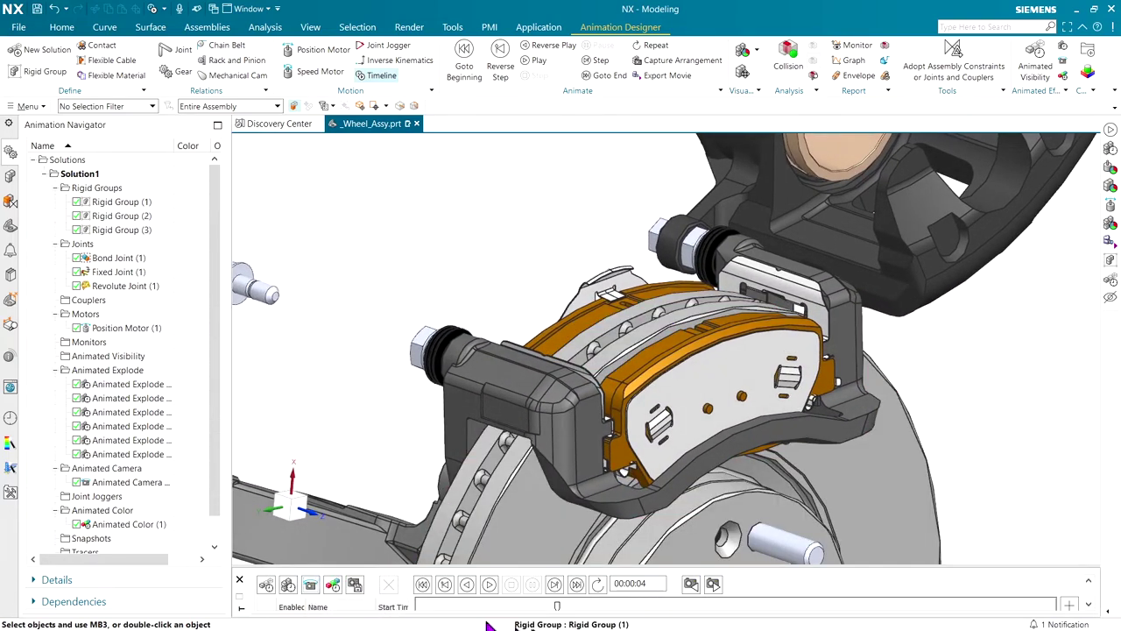
{"action": "left_click_drag", "start_coordinate": [557, 606], "coordinate": [638, 615]}
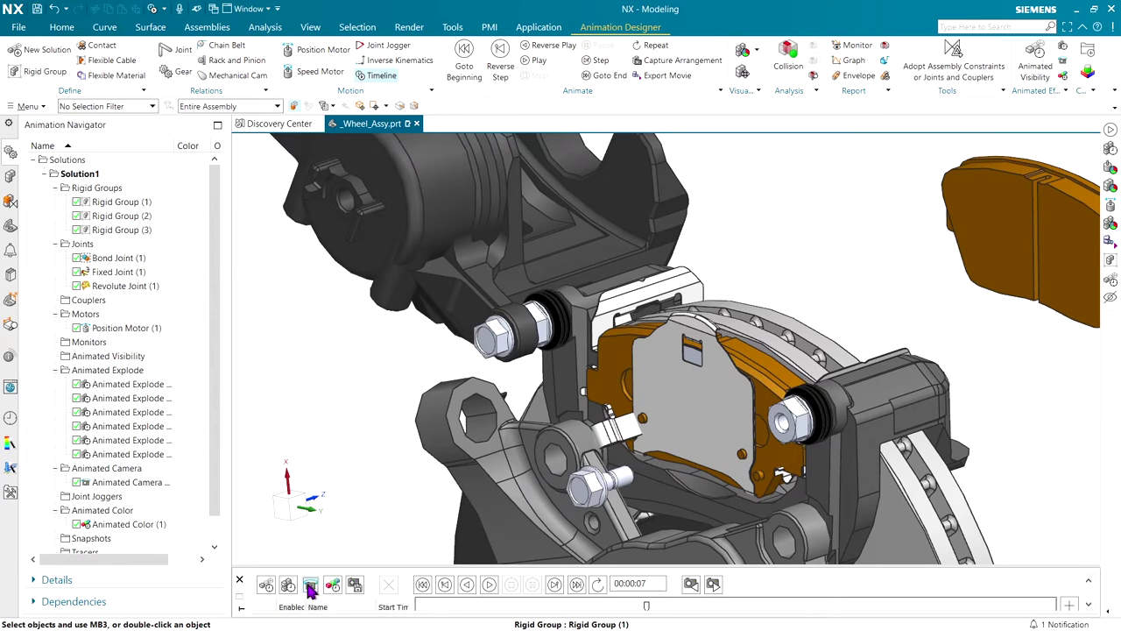
Capture the inner pad camera view just before 10 s and a close-up of the caliper piston at about 10 s
{"action": "left_click_drag", "start_coordinate": [648, 604], "coordinate": [728, 604]}
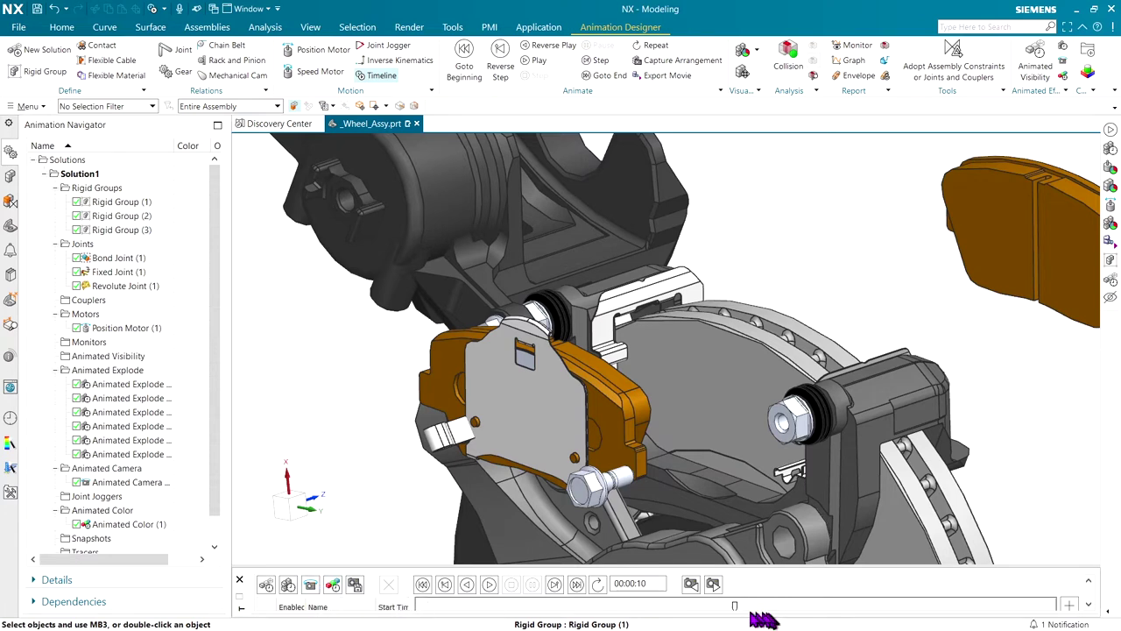
{"action": "left_click_drag", "start_coordinate": [735, 605], "coordinate": [727, 607]}
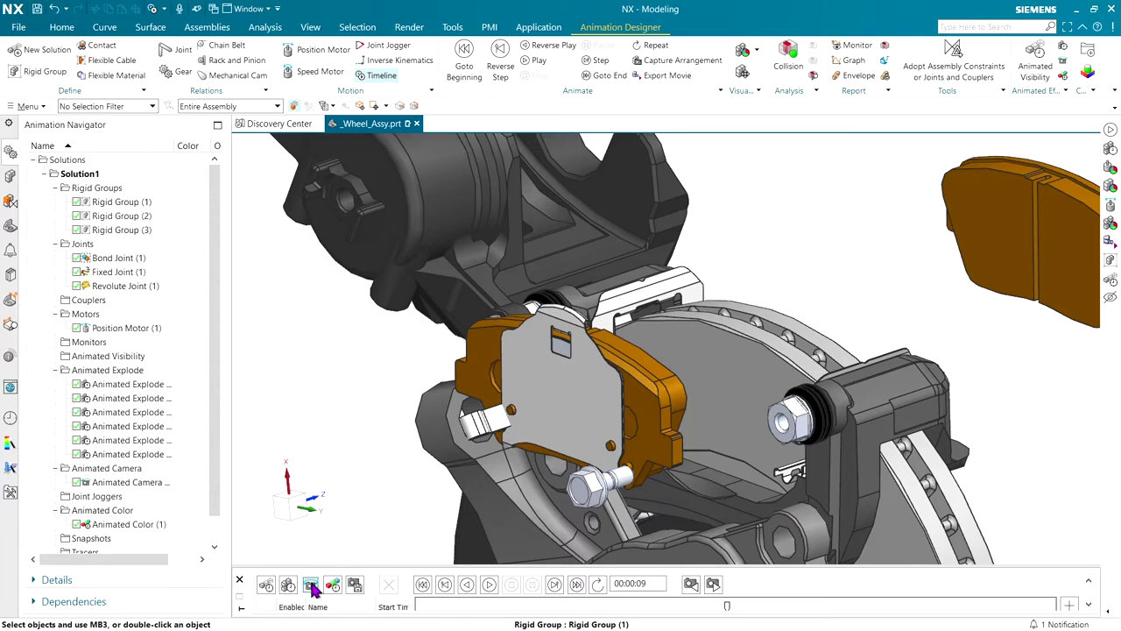
{"action": "left_click_drag", "start_coordinate": [728, 606], "coordinate": [734, 613]}
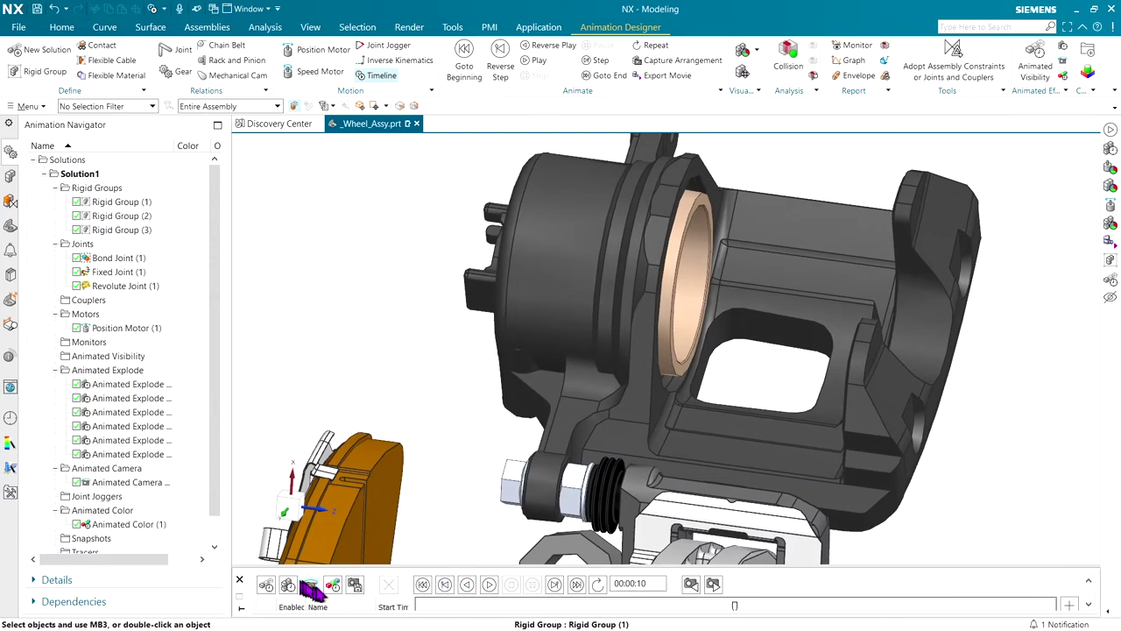
Capture the piston close-up near 12 s and an overall view of the disassembled brake just after 12 s
{"action": "left_click_drag", "start_coordinate": [734, 606], "coordinate": [797, 606]}
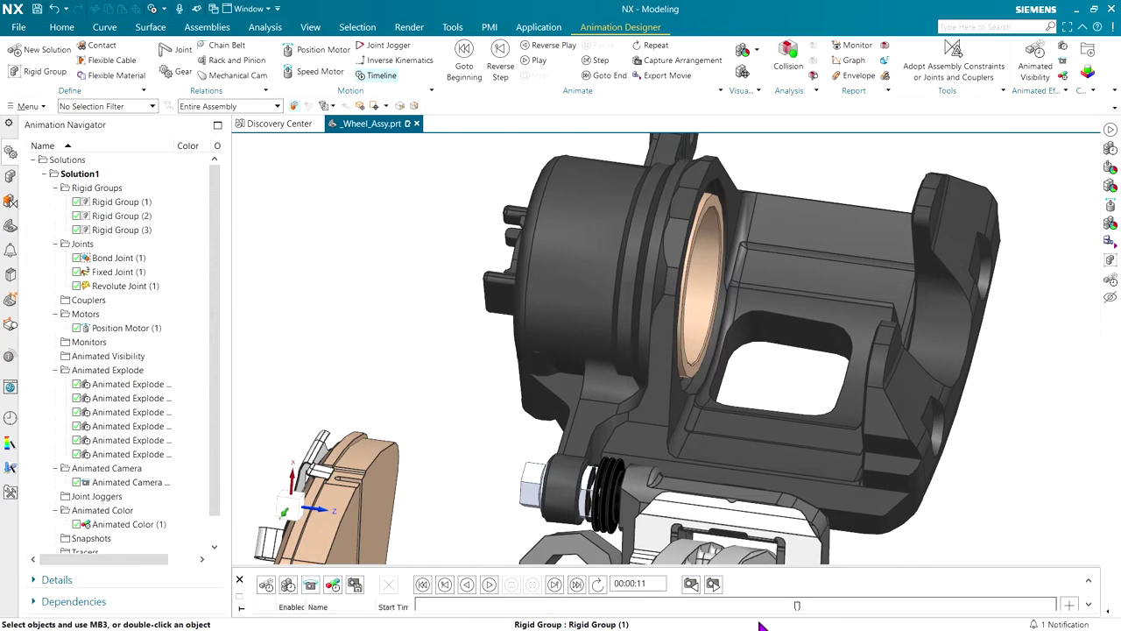
{"action": "left_click_drag", "start_coordinate": [797, 605], "coordinate": [807, 607]}
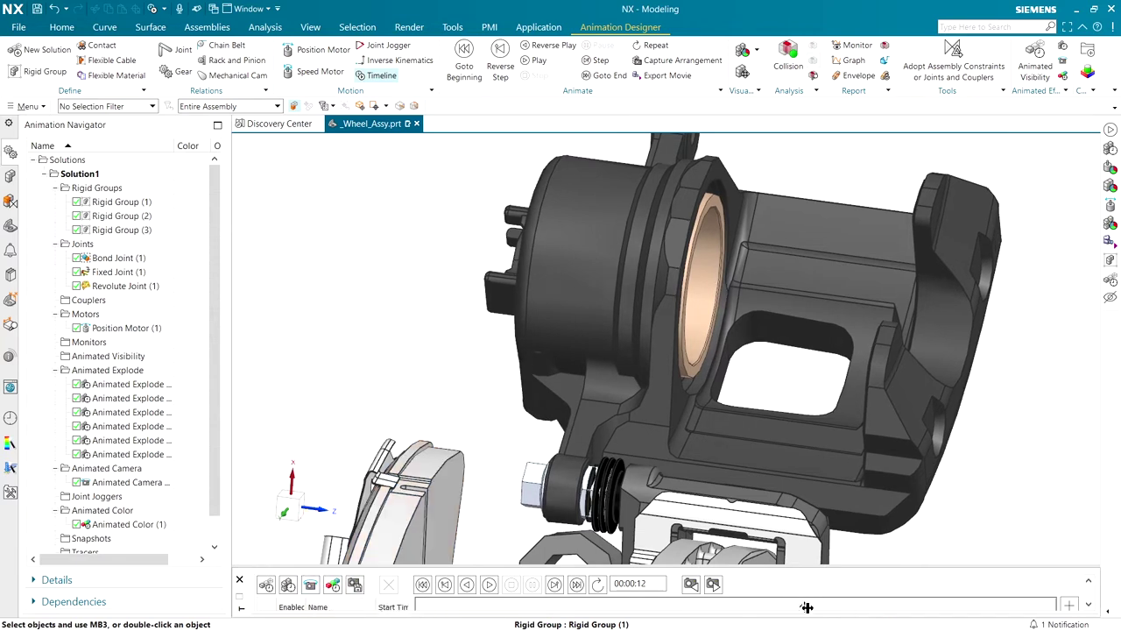
{"action": "left_click", "coordinate": [311, 587]}
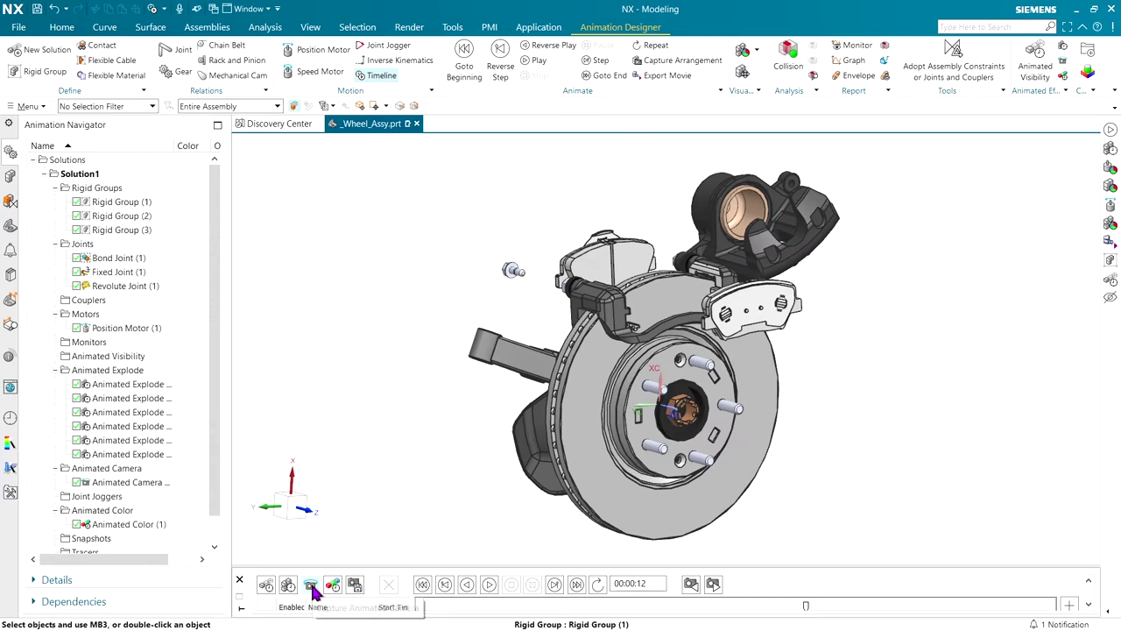
Close the timeline, return to the beginning and play the animation with its camera movements
{"action": "left_click", "coordinate": [242, 585]}
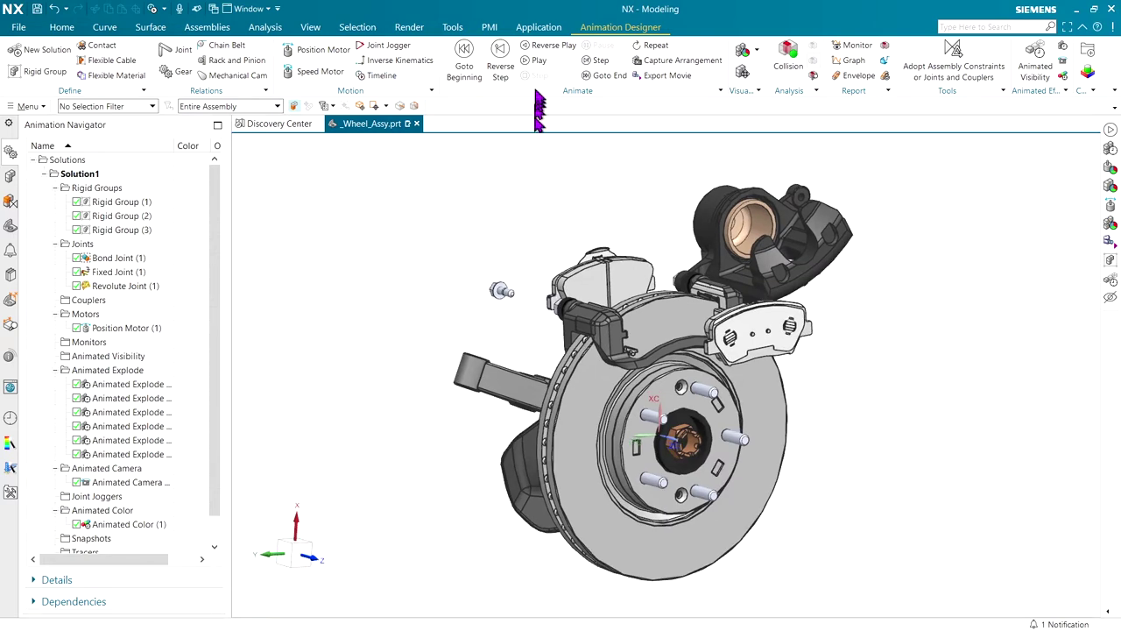
{"action": "left_click", "coordinate": [532, 61]}
{"action": "left_click", "coordinate": [536, 76]}
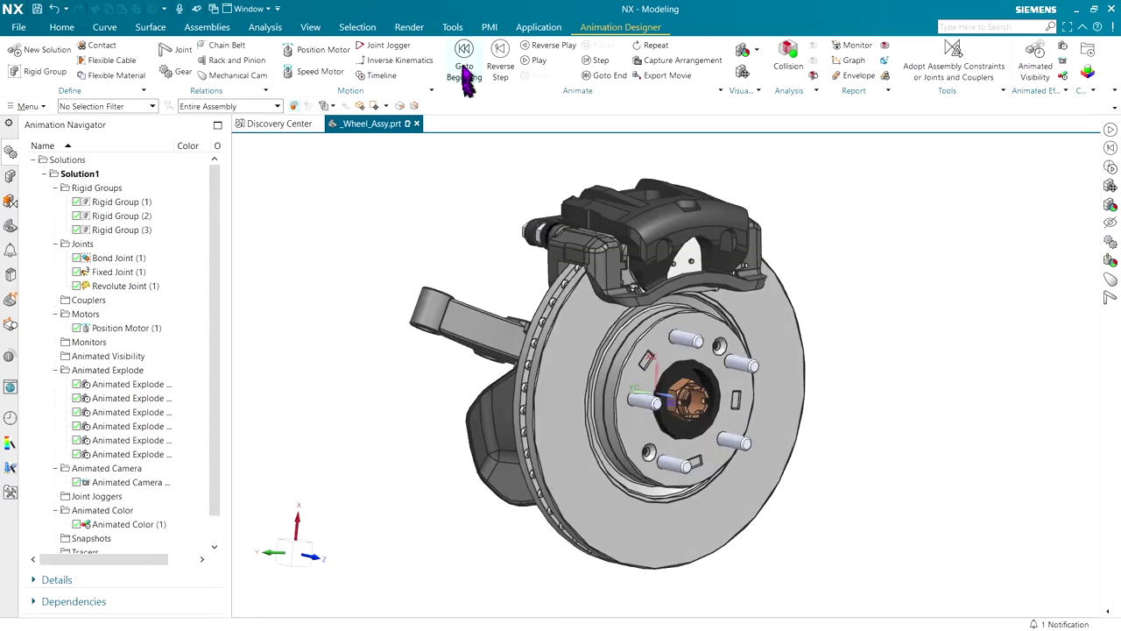
{"action": "left_click", "coordinate": [531, 63]}
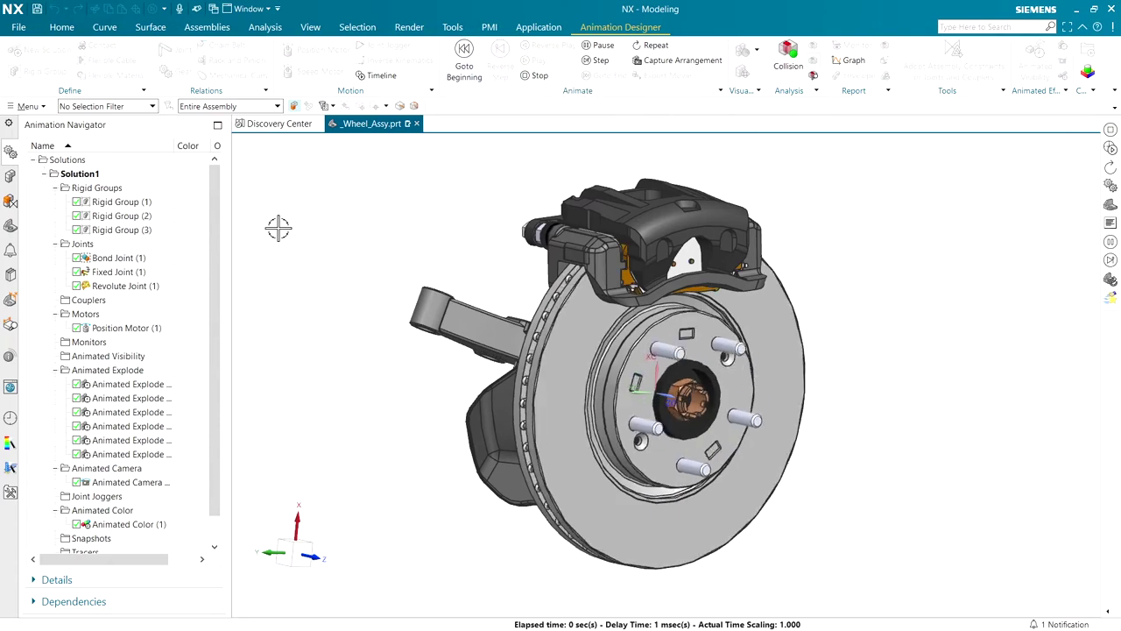